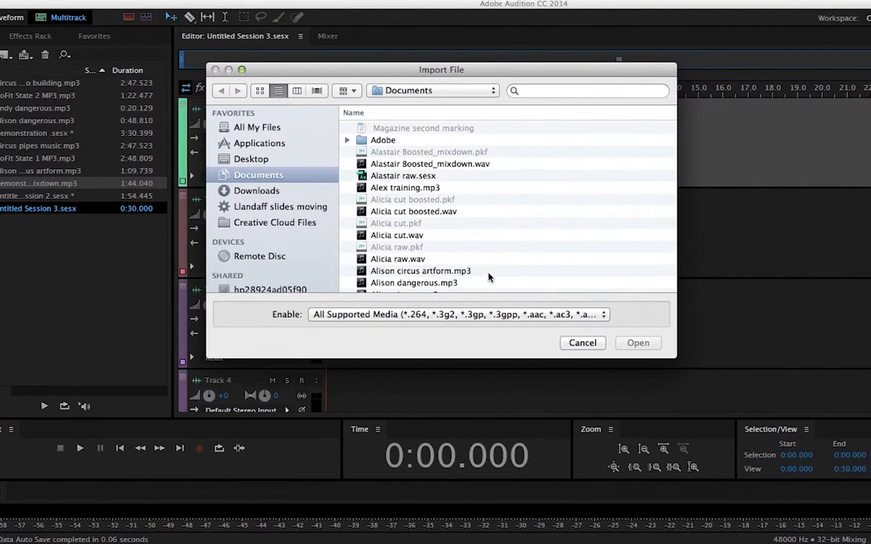
Import Alison dangerous.mp3 and place it at the start of Track 1
{"action": "left_click", "coordinate": [439, 286]}
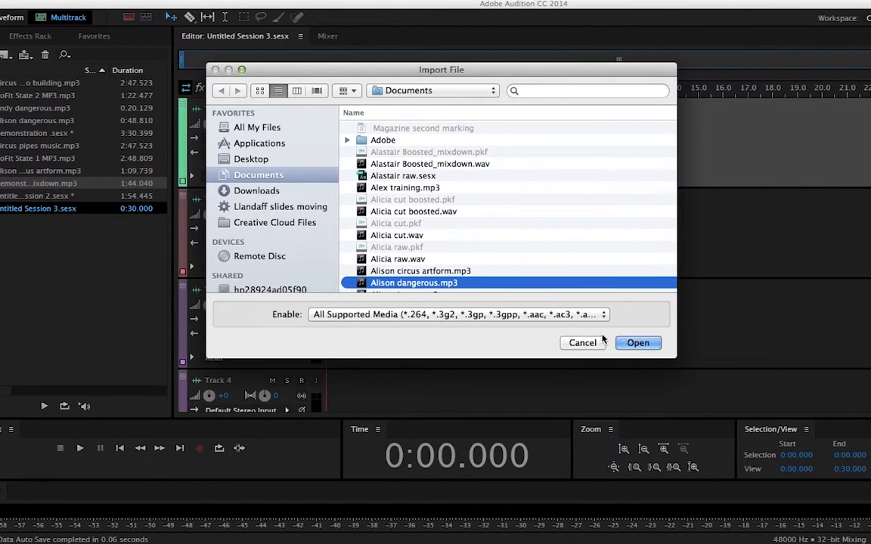
{"action": "left_click", "coordinate": [637, 343]}
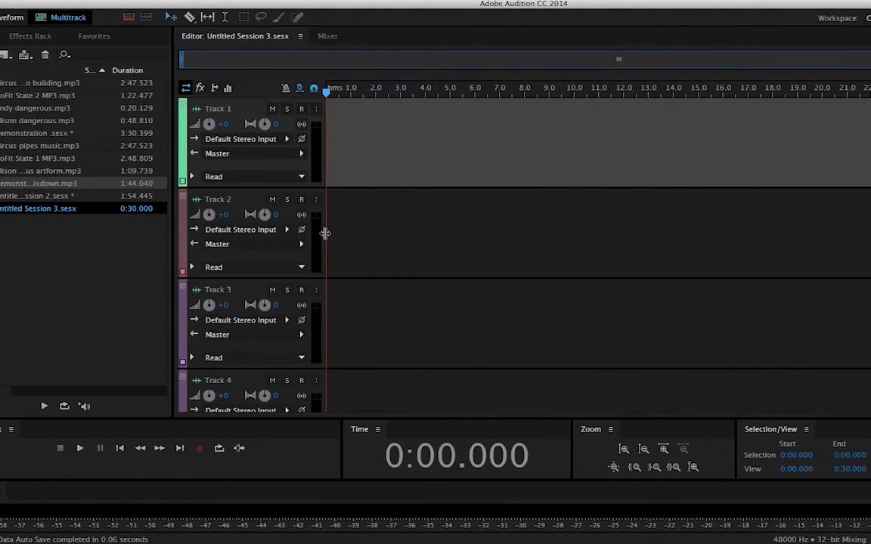
{"action": "left_click_drag", "start_coordinate": [41, 120], "coordinate": [306, 140]}
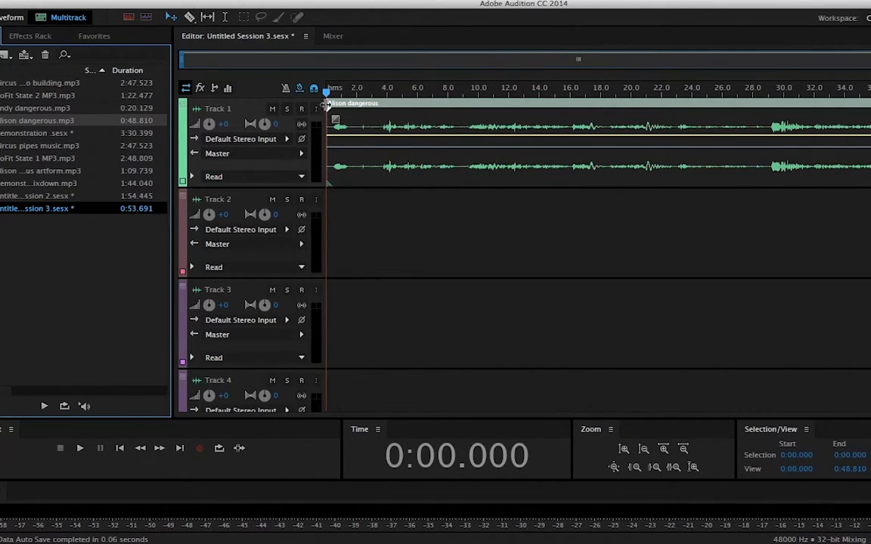
Play the opening of the Track 1 clip and split it at 0:02.721, before the next phrase
{"action": "key", "text": "space"}
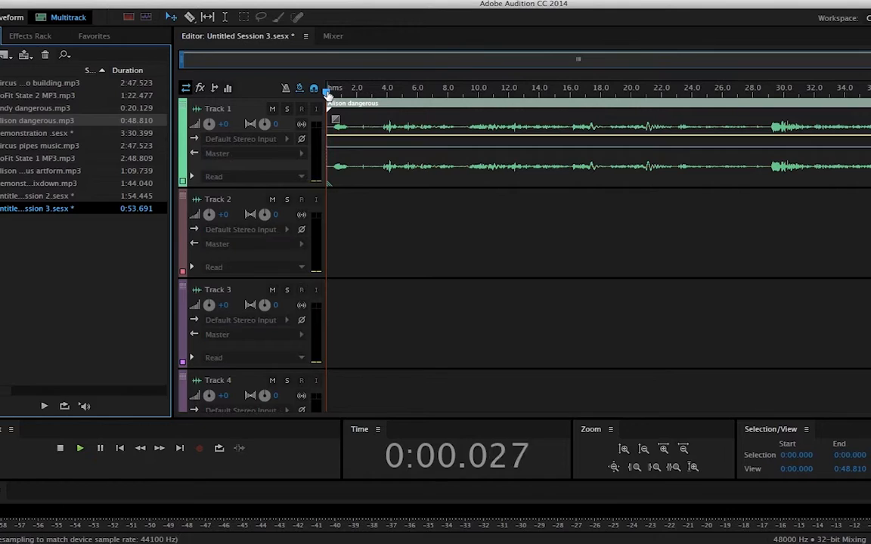
{"action": "key", "text": "space"}
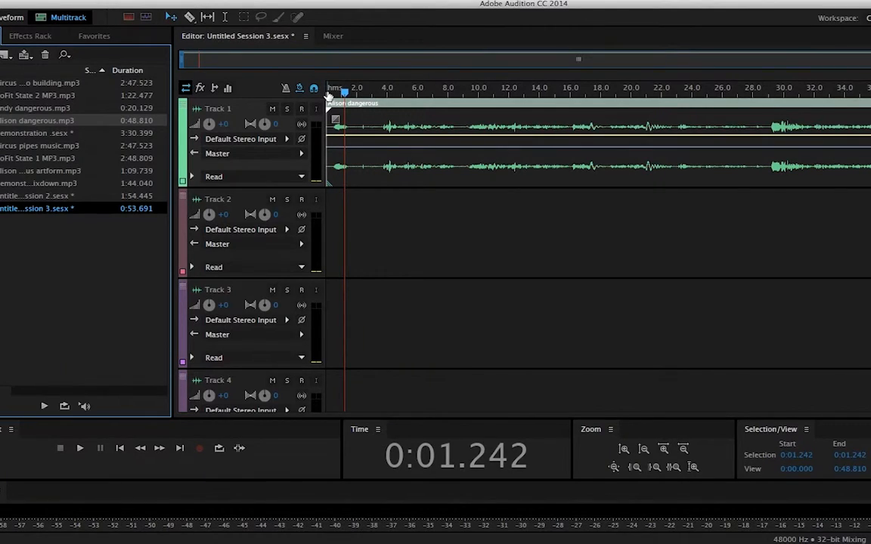
{"action": "key", "text": "space"}
{"action": "left_click", "coordinate": [370, 125]}
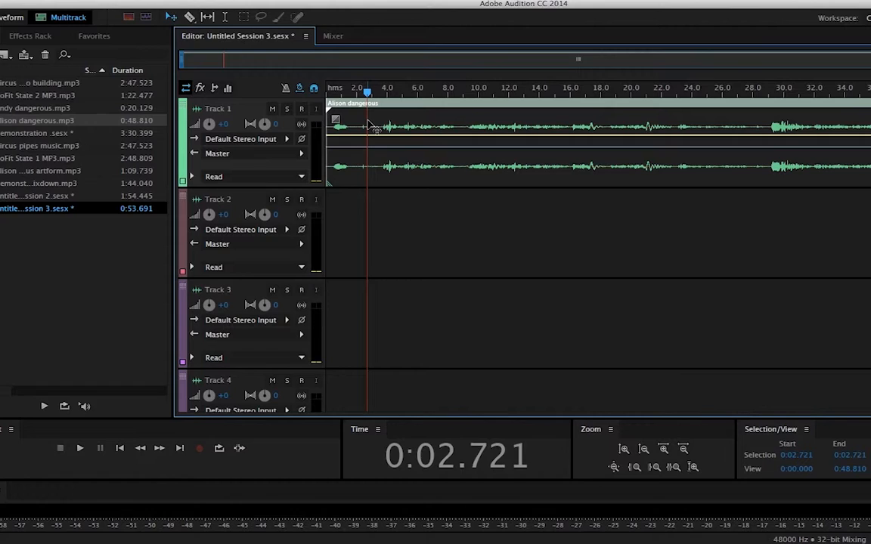
{"action": "left_click_drag", "start_coordinate": [370, 125], "coordinate": [371, 134]}
{"action": "right_click", "coordinate": [369, 133]}
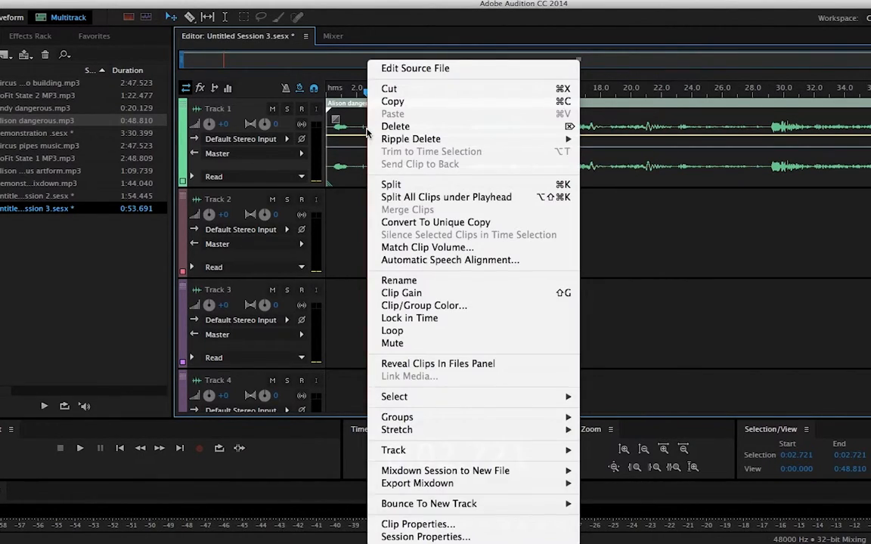
{"action": "left_click", "coordinate": [392, 186]}
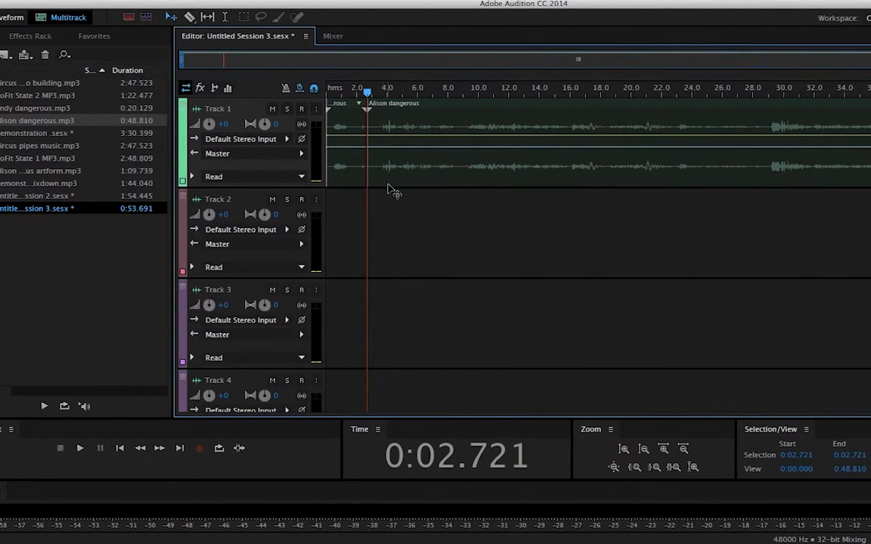
Delete the short opening piece and move the remaining clip to the start of Track 1
{"action": "left_click", "coordinate": [347, 164]}
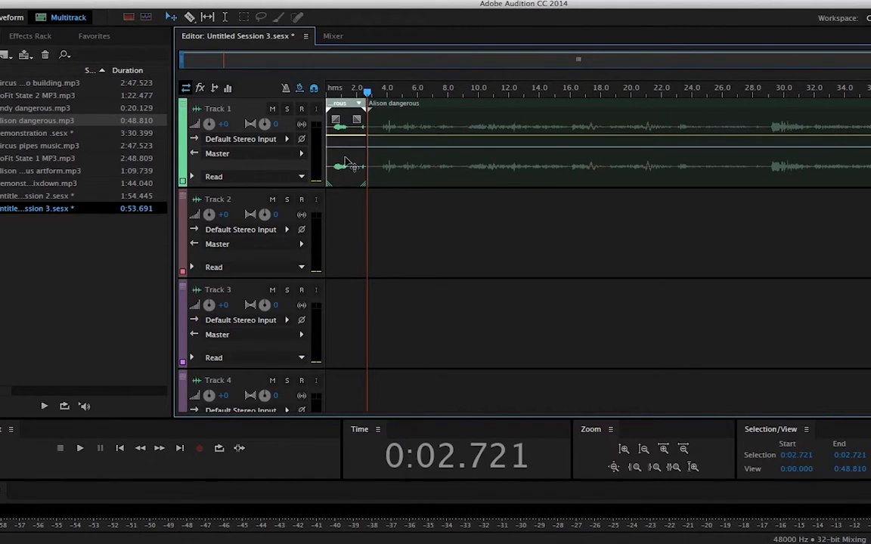
{"action": "key", "text": "Delete"}
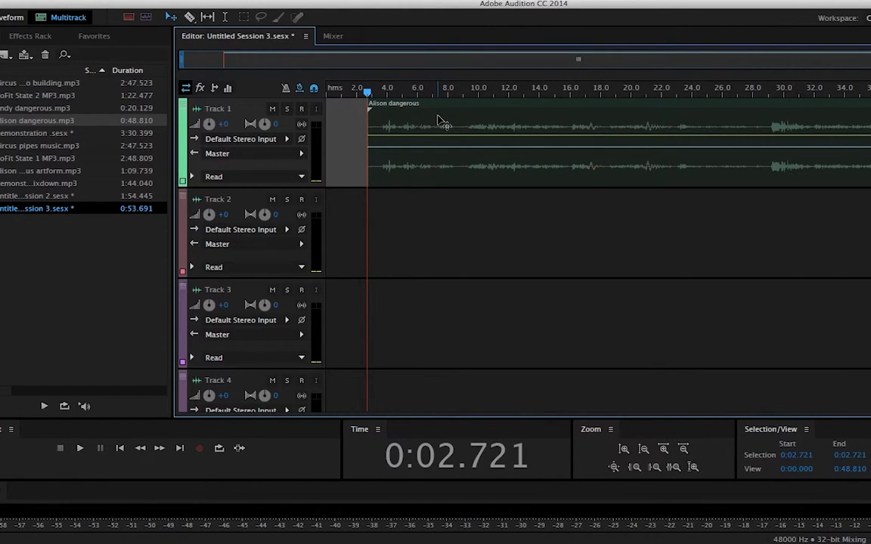
{"action": "left_click_drag", "start_coordinate": [443, 121], "coordinate": [378, 117]}
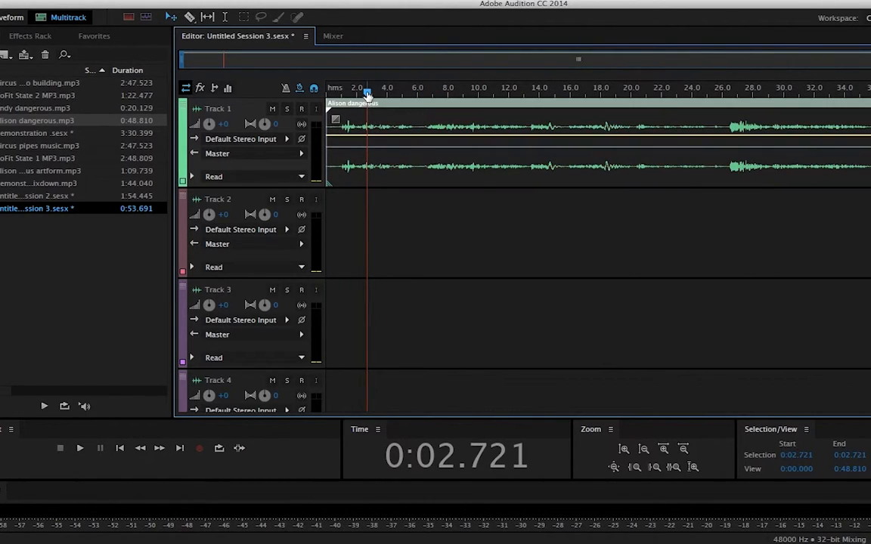
Play the trimmed clip from the start of the session to check its opening
{"action": "left_click_drag", "start_coordinate": [368, 93], "coordinate": [319, 90]}
{"action": "key", "text": "space"}
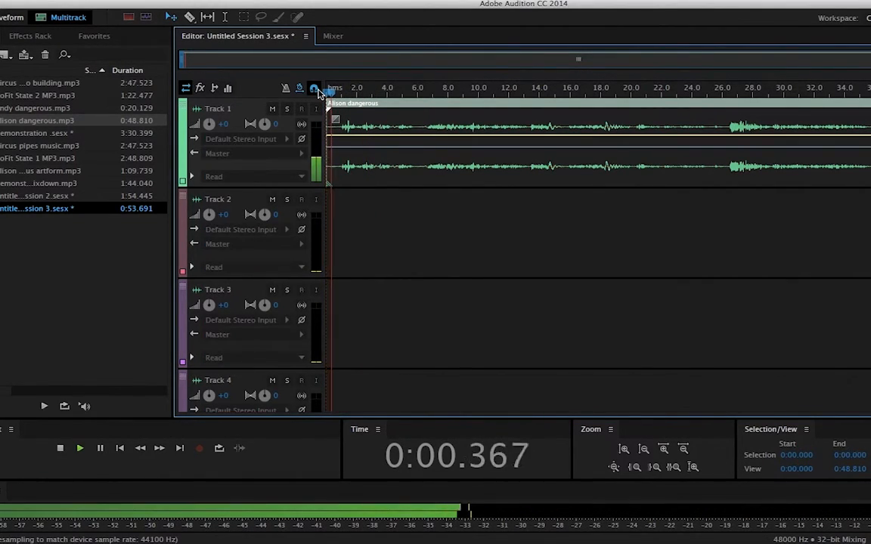
{"action": "key", "text": "space"}
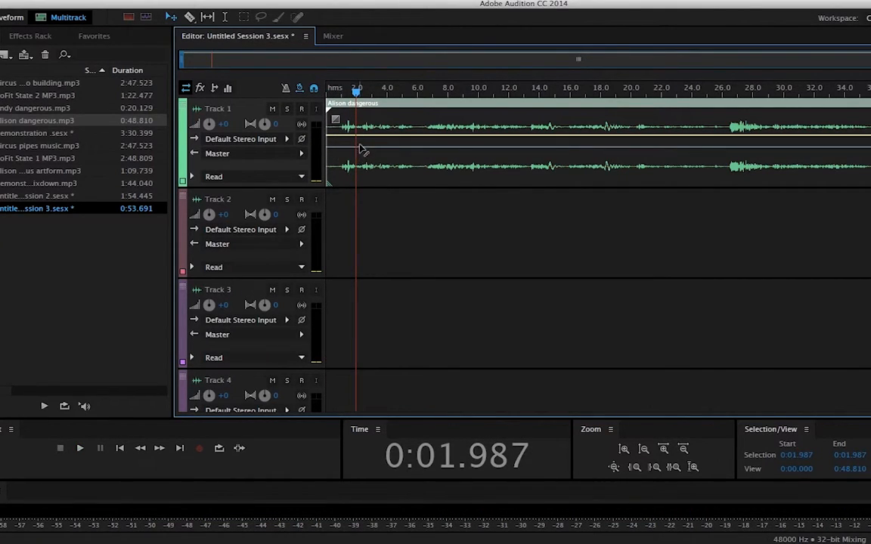
Try starting the clip about 2 seconds into Track 1, play the opening gap, and return the clip to zero
{"action": "left_click_drag", "start_coordinate": [378, 116], "coordinate": [408, 119]}
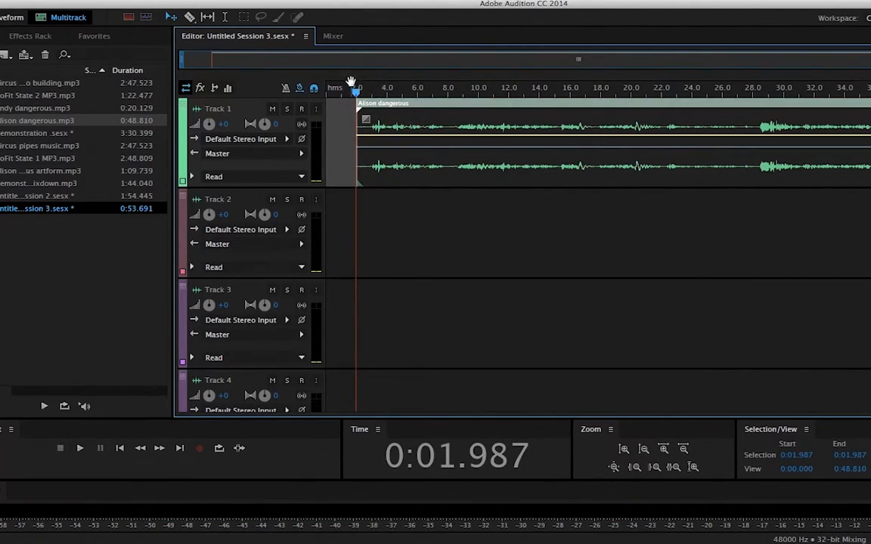
{"action": "left_click_drag", "start_coordinate": [356, 87], "coordinate": [327, 97]}
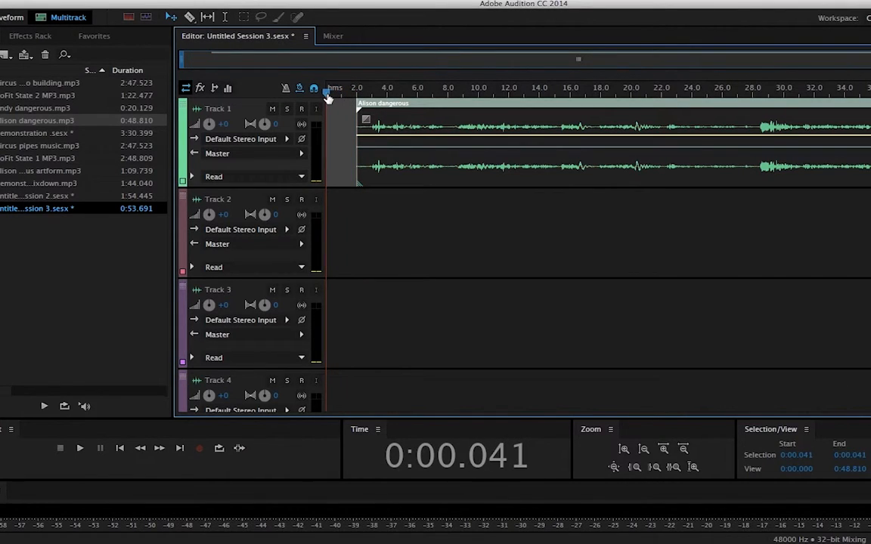
{"action": "key", "text": "space"}
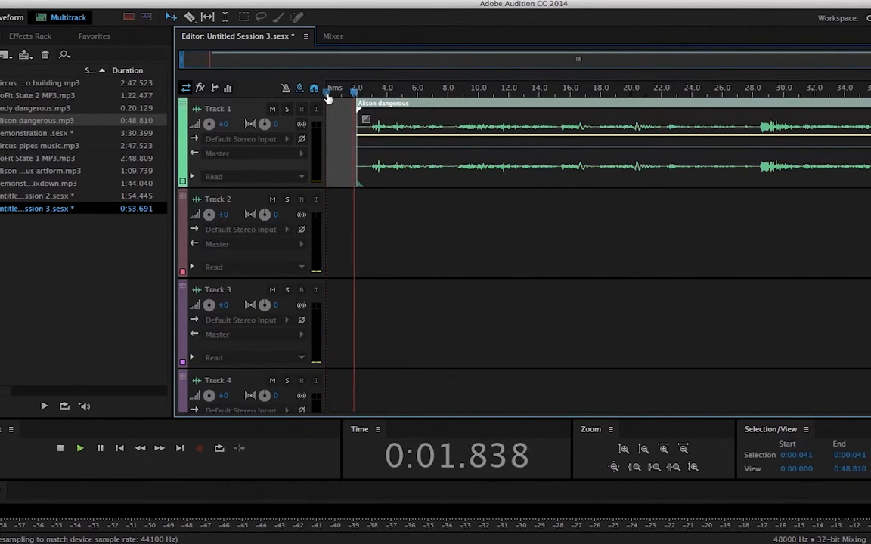
{"action": "key", "text": "space"}
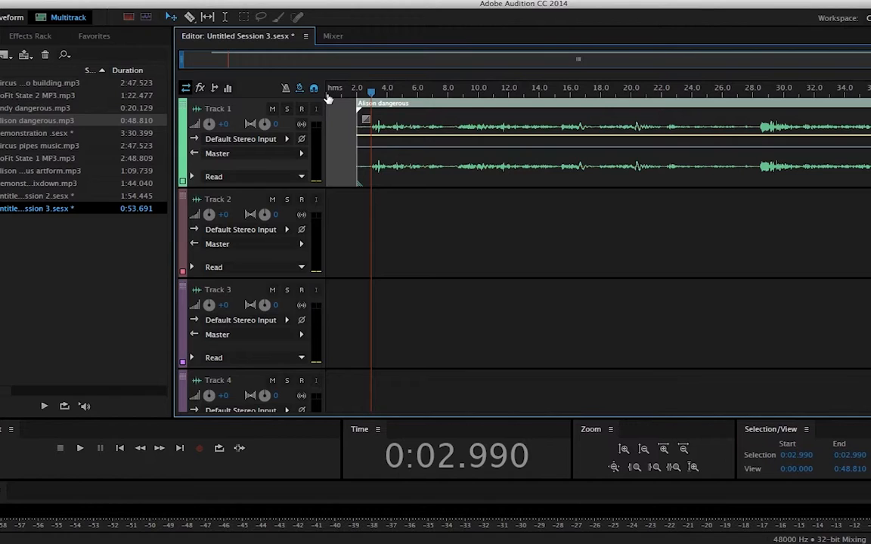
{"action": "left_click_drag", "start_coordinate": [352, 101], "coordinate": [325, 87]}
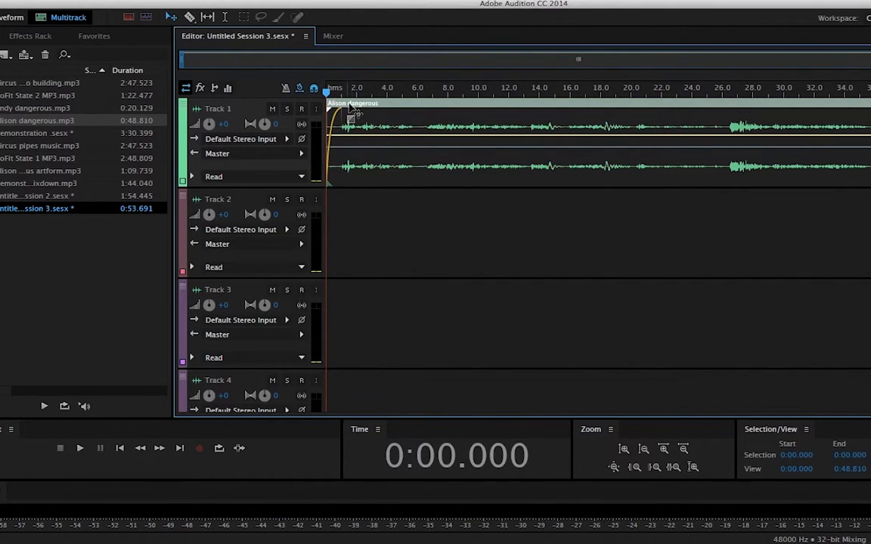
Add a fade-in of about 2 seconds to the beginning of the Track 1 clip
{"action": "left_click_drag", "start_coordinate": [350, 119], "coordinate": [355, 112]}
{"action": "left_click_drag", "start_coordinate": [354, 118], "coordinate": [427, 121]}
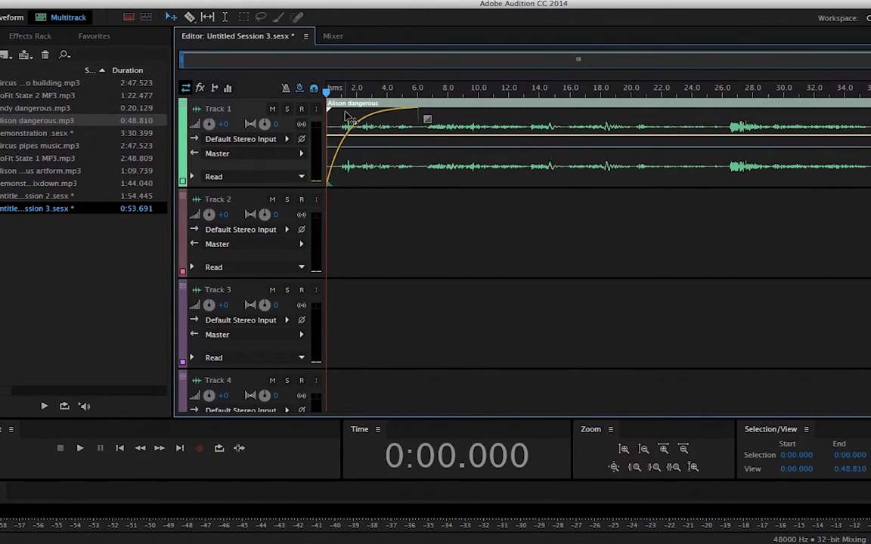
{"action": "left_click_drag", "start_coordinate": [428, 119], "coordinate": [355, 110]}
Play the faded clip to find the next cut point and split it at 0:06.552
{"action": "key", "text": "space"}
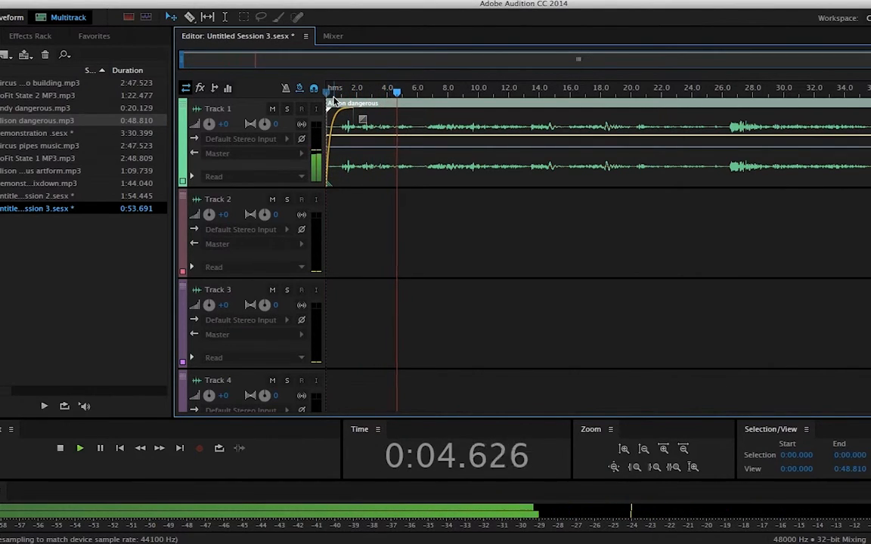
{"action": "key", "text": "space"}
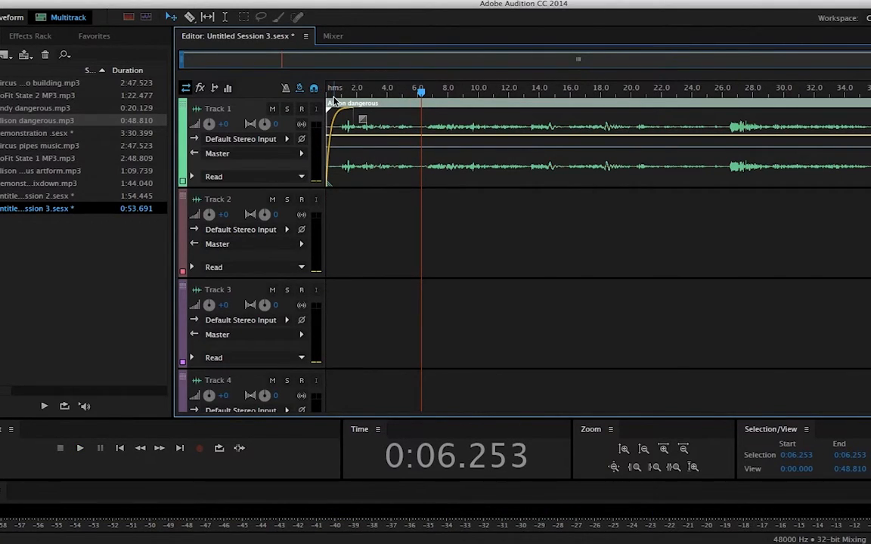
{"action": "left_click_drag", "start_coordinate": [420, 95], "coordinate": [399, 97]}
{"action": "key", "text": "space"}
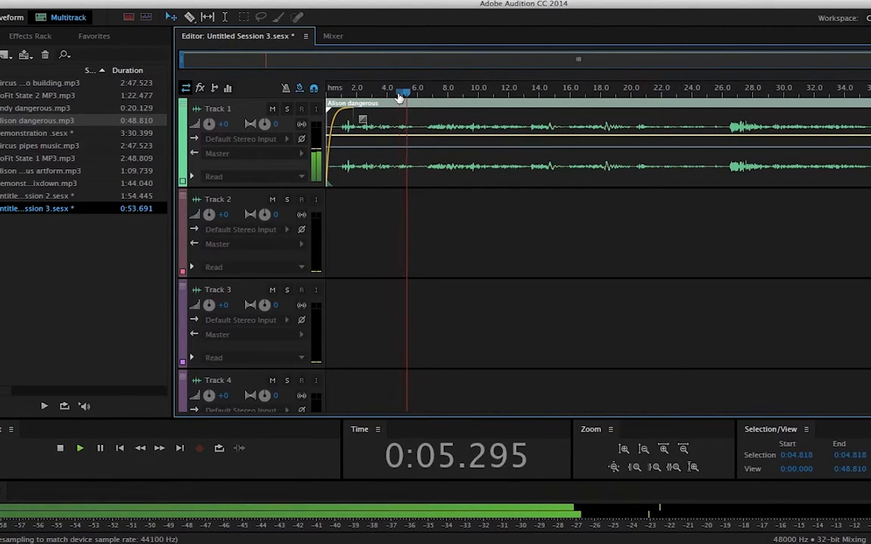
{"action": "key", "text": "space"}
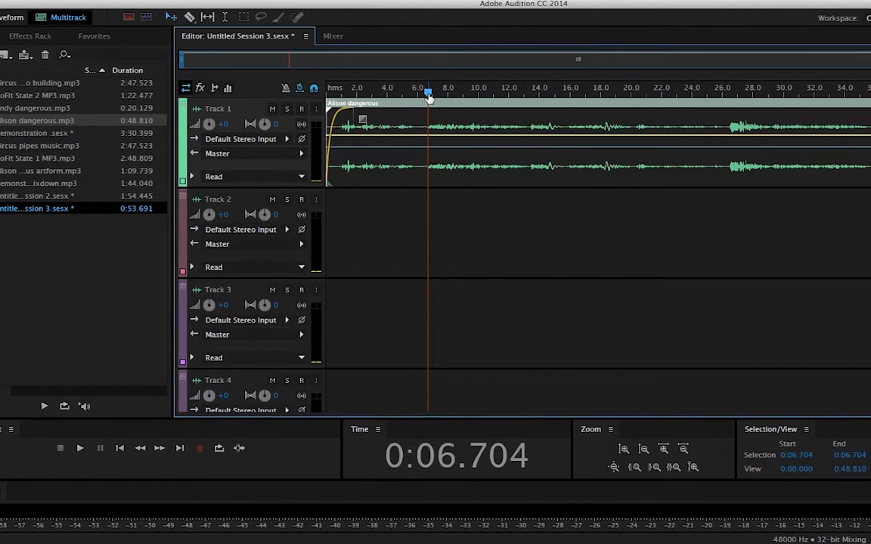
{"action": "left_click_drag", "start_coordinate": [428, 97], "coordinate": [426, 97]}
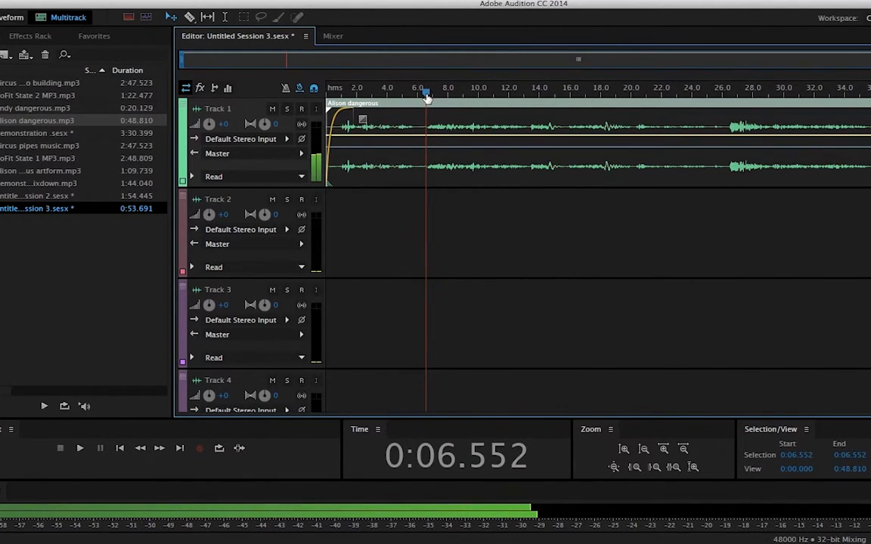
{"action": "right_click", "coordinate": [426, 137]}
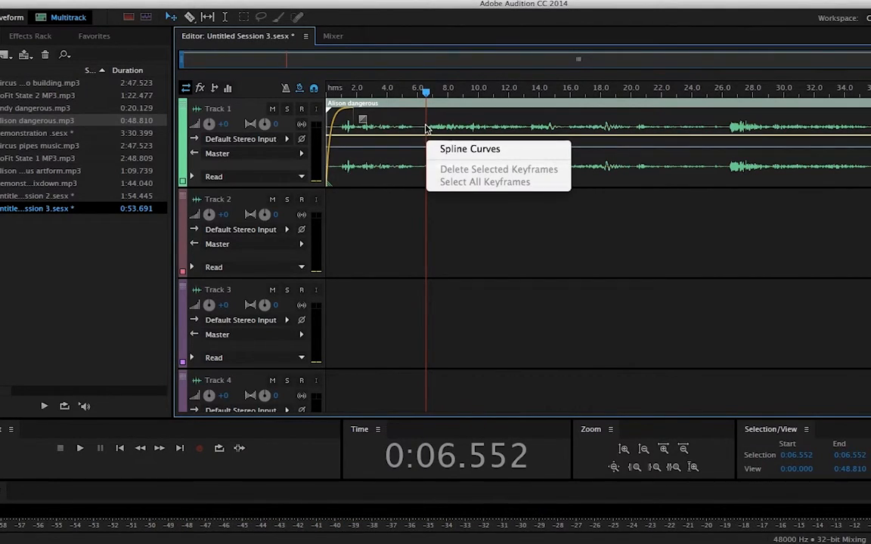
{"action": "right_click", "coordinate": [425, 126]}
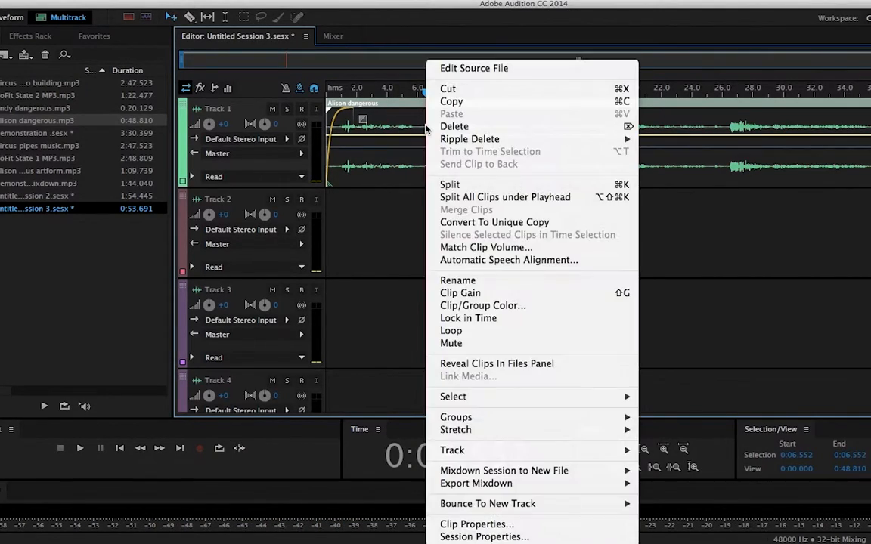
{"action": "left_click", "coordinate": [449, 186]}
Play the second clip to find the end of the unwanted section and split it at 0:15.817
{"action": "key", "text": "space"}
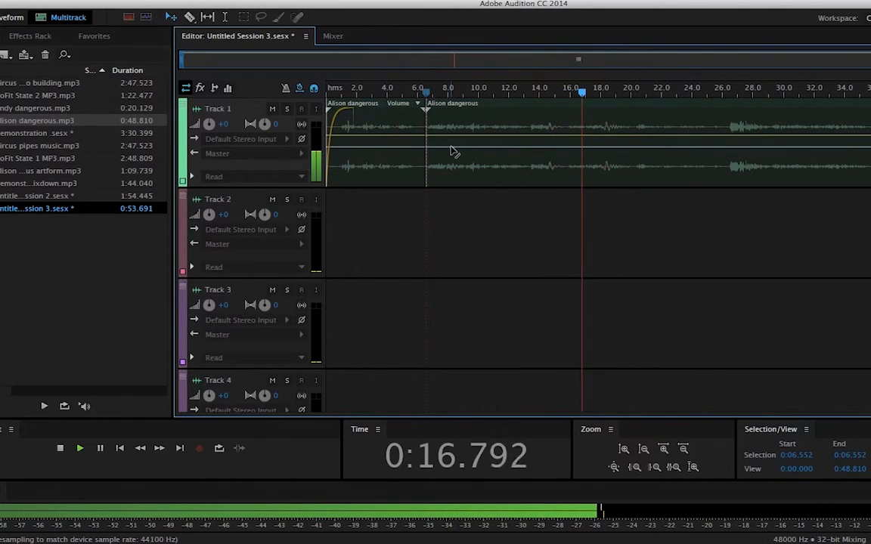
{"action": "key", "text": "space"}
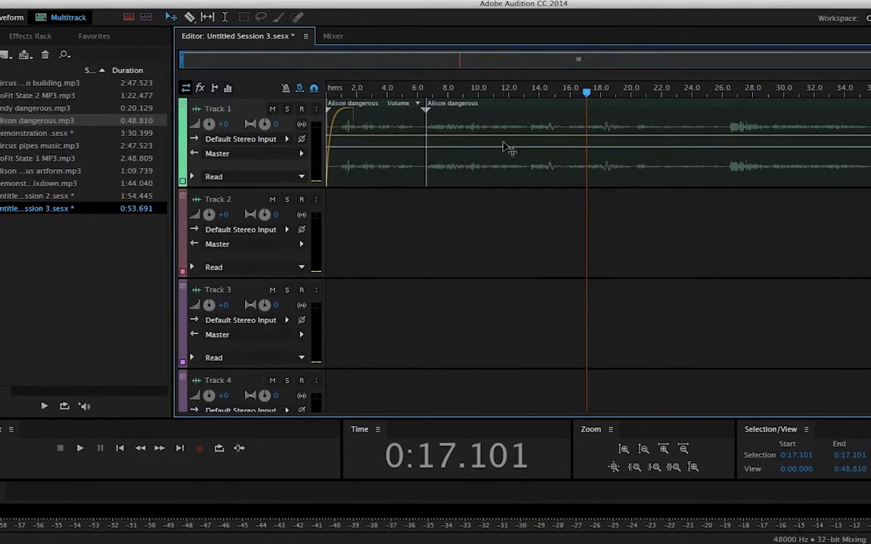
{"action": "left_click_drag", "start_coordinate": [589, 97], "coordinate": [568, 97]}
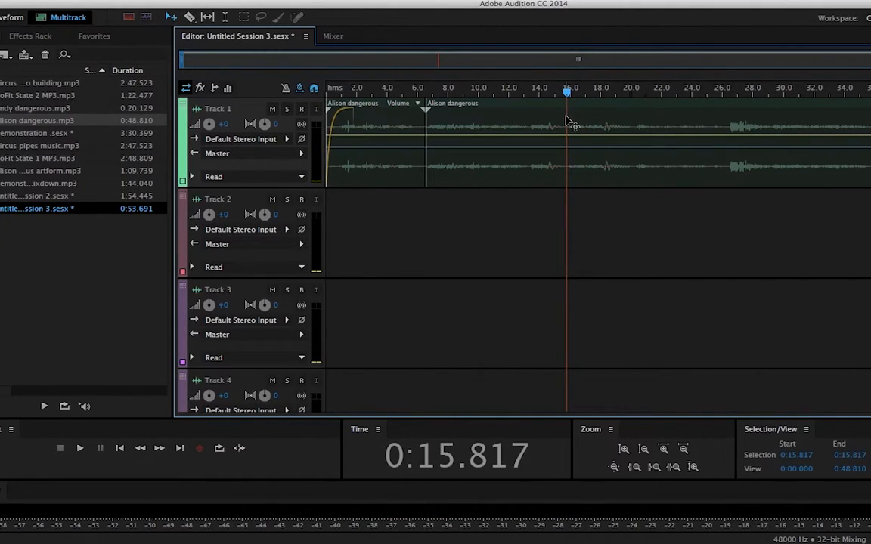
{"action": "left_click", "coordinate": [571, 130]}
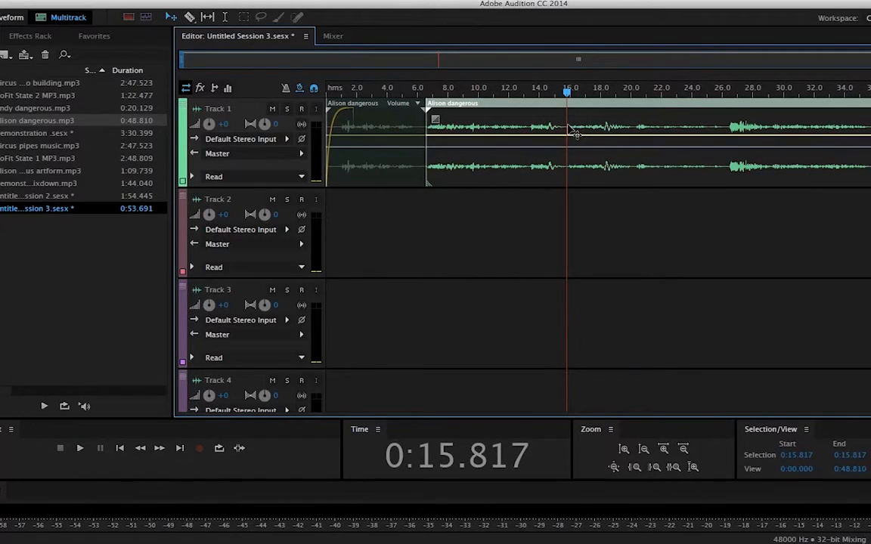
{"action": "right_click", "coordinate": [570, 129]}
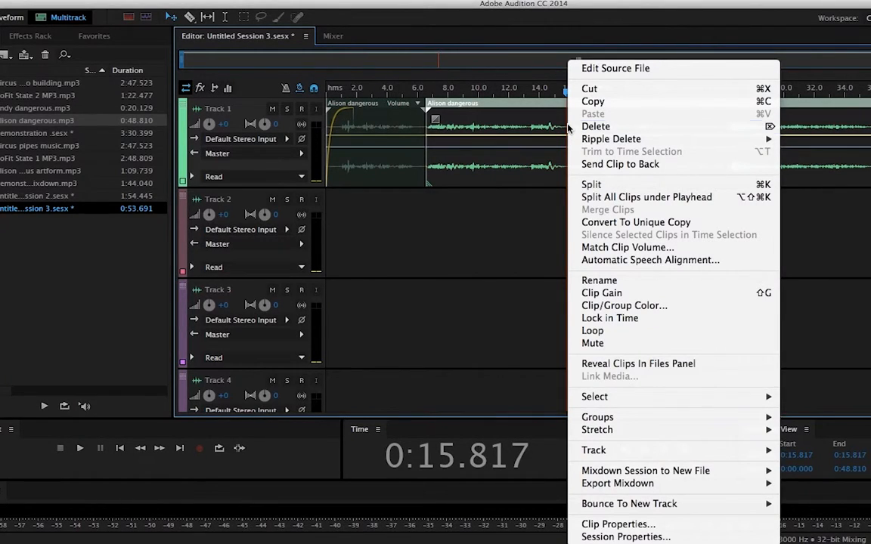
{"action": "left_click", "coordinate": [593, 184]}
Delete the middle piece between the two cuts and close the gap by moving the last clip against the first
{"action": "mouse_move", "coordinate": [516, 153]}
{"action": "left_mouse_down"}
{"action": "mouse_move", "coordinate": [551, 282]}
{"action": "mouse_move", "coordinate": [520, 160]}
{"action": "left_mouse_up"}
{"action": "key", "text": "Delete"}
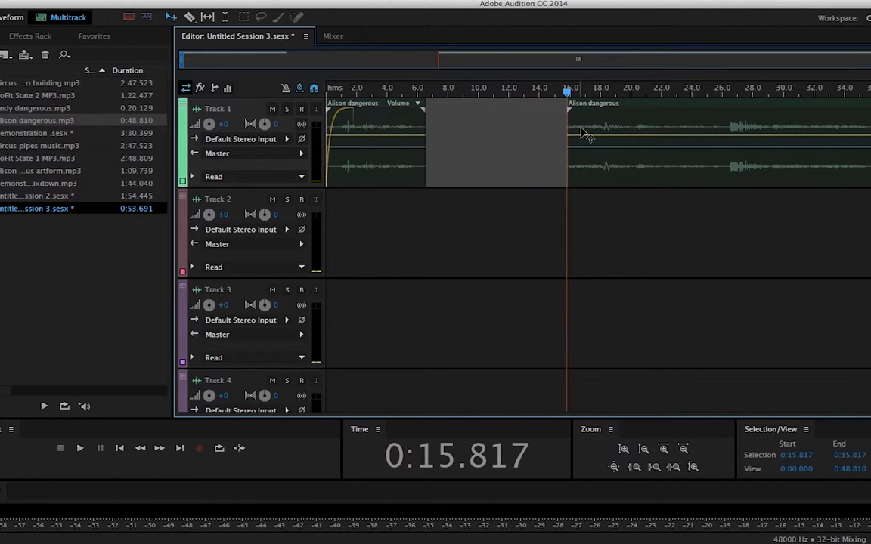
{"action": "left_click_drag", "start_coordinate": [533, 111], "coordinate": [451, 108]}
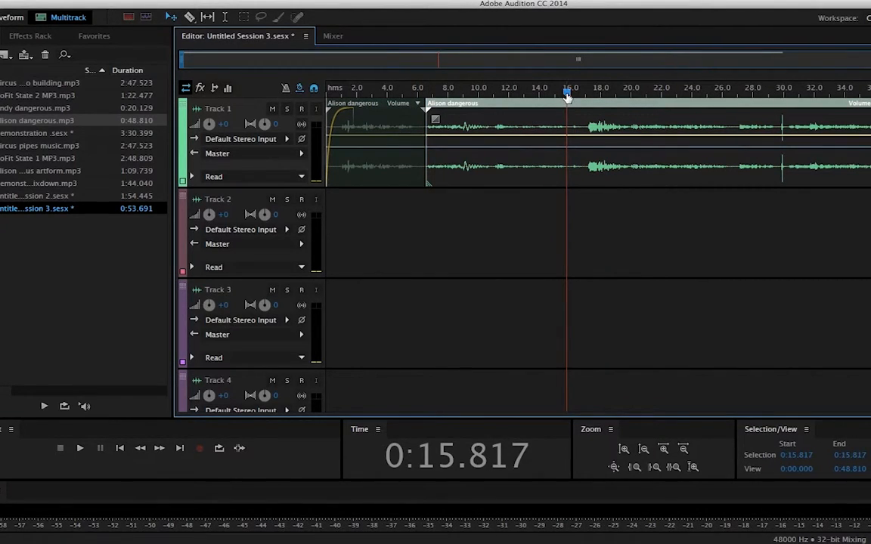
Play across the new join from 0:04.562 to check the edit
{"action": "left_click_drag", "start_coordinate": [567, 96], "coordinate": [395, 94]}
{"action": "key", "text": "space"}
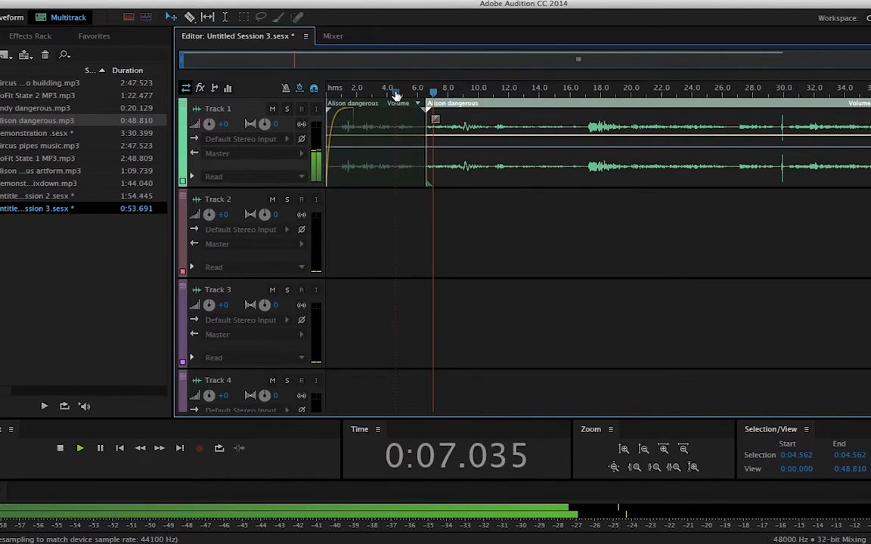
{"action": "key", "text": "space"}
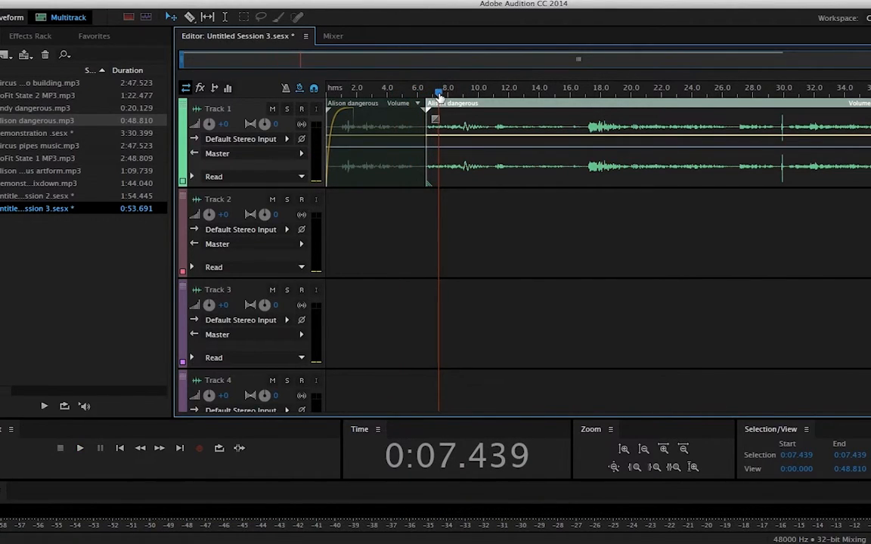
Replay the join between the two clips on Track 1 from 0:05.248
{"action": "left_click", "coordinate": [407, 95]}
{"action": "key", "text": "space"}
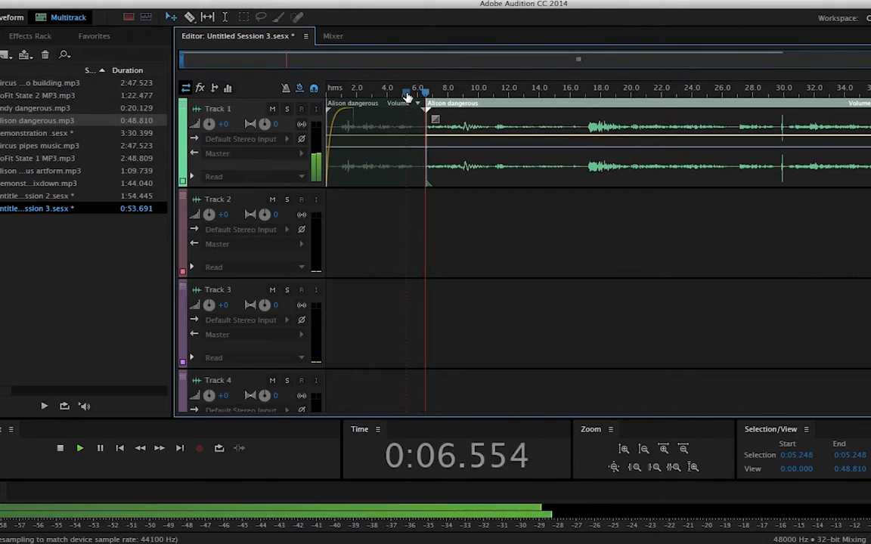
{"action": "key", "text": "space"}
{"action": "left_click_drag", "start_coordinate": [433, 103], "coordinate": [445, 118]}
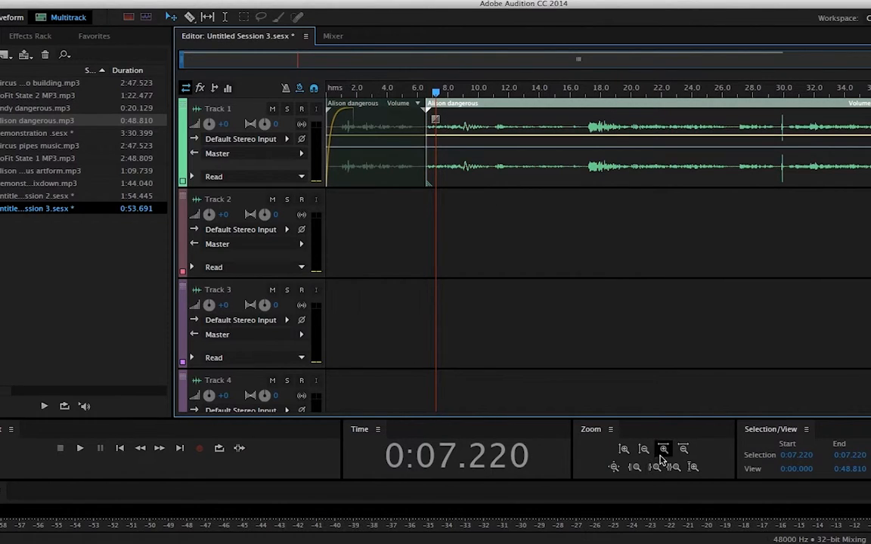
Overlap the second clip slightly onto the end of the first to create a crossfade, and play the join from 0:04.764
{"action": "left_click", "coordinate": [664, 450]}
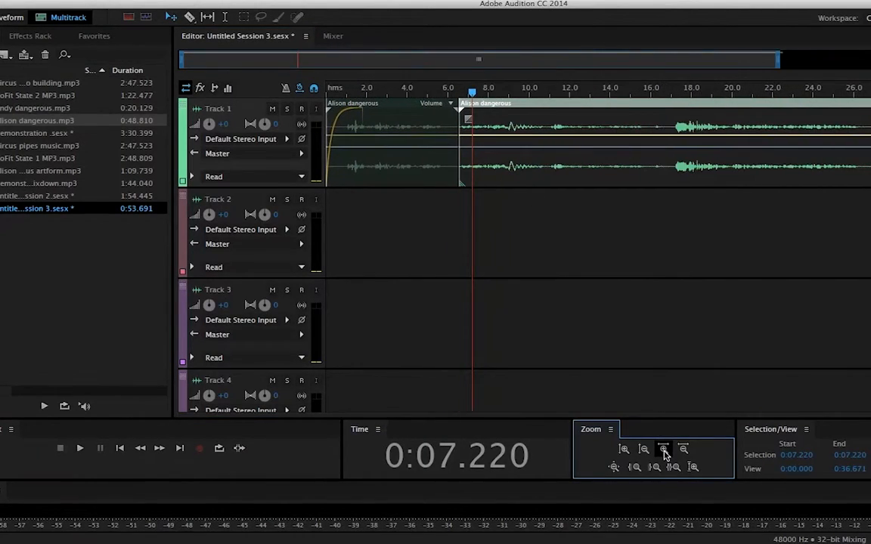
{"action": "left_click", "coordinate": [664, 450]}
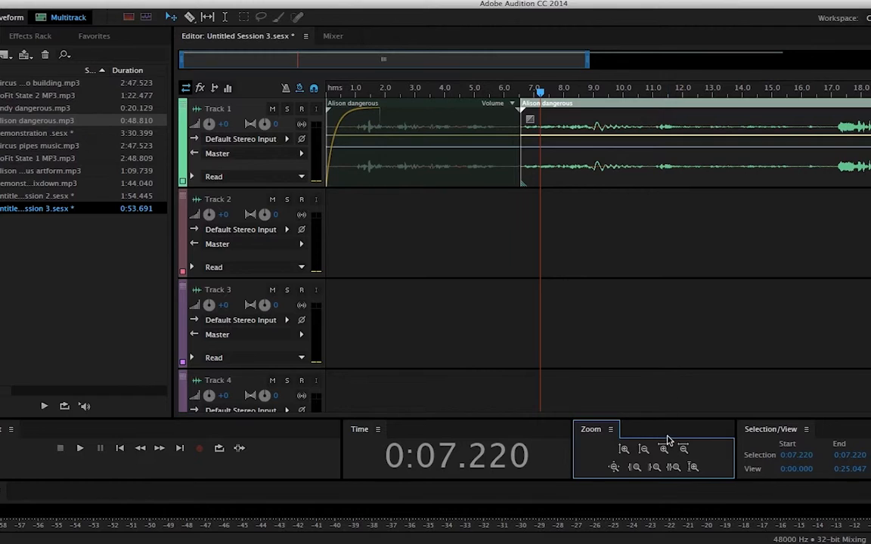
{"action": "left_click", "coordinate": [664, 449]}
{"action": "left_click", "coordinate": [664, 449]}
{"action": "left_click", "coordinate": [664, 450]}
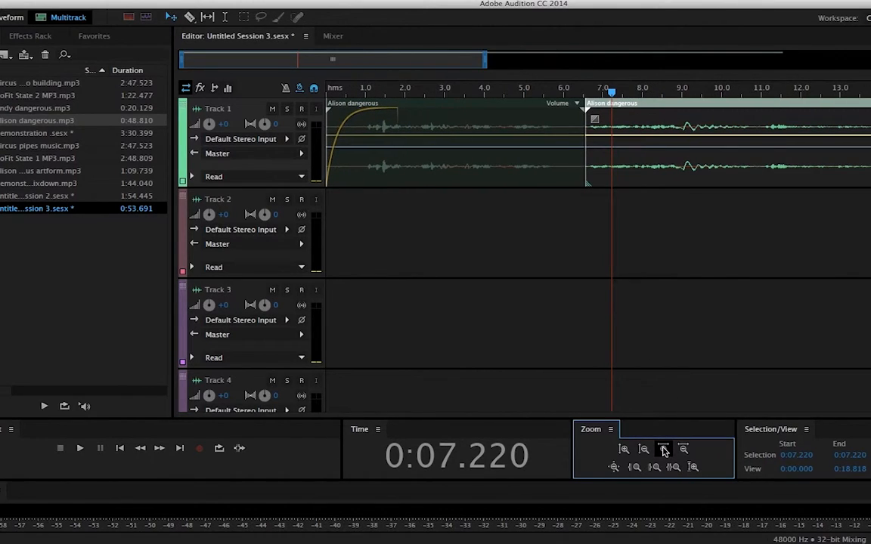
{"action": "left_click", "coordinate": [664, 450]}
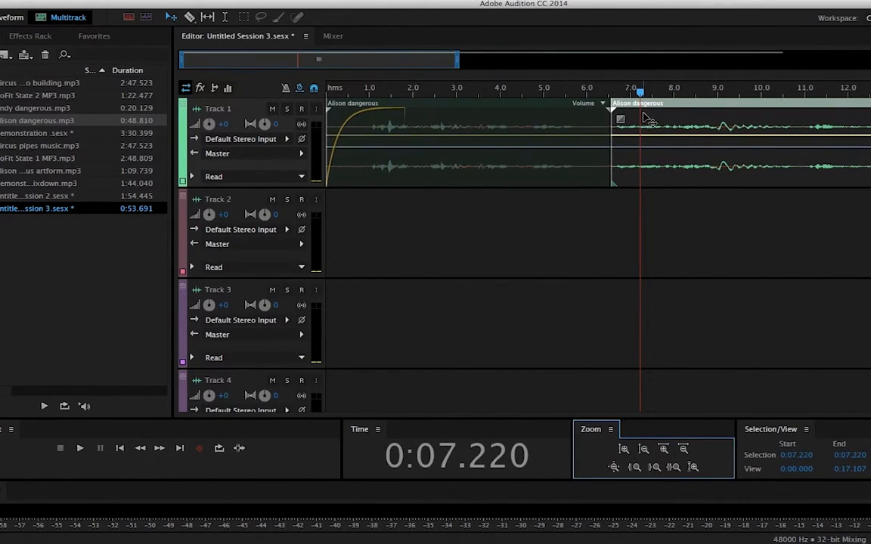
{"action": "left_click_drag", "start_coordinate": [648, 120], "coordinate": [535, 91]}
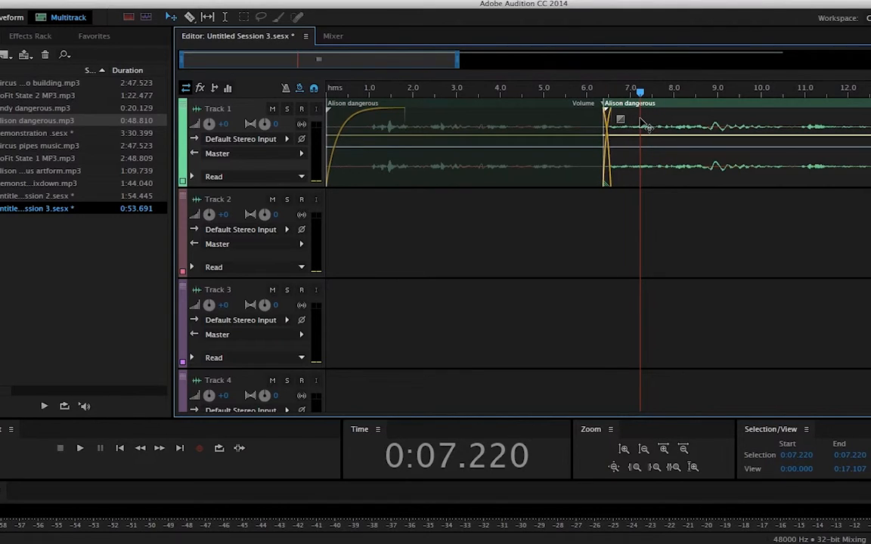
{"action": "key", "text": "space"}
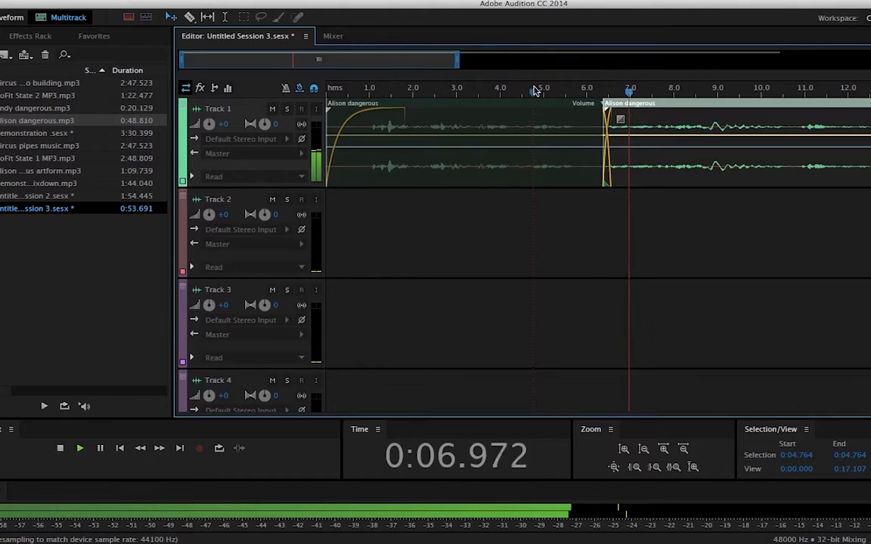
{"action": "key", "text": "space"}
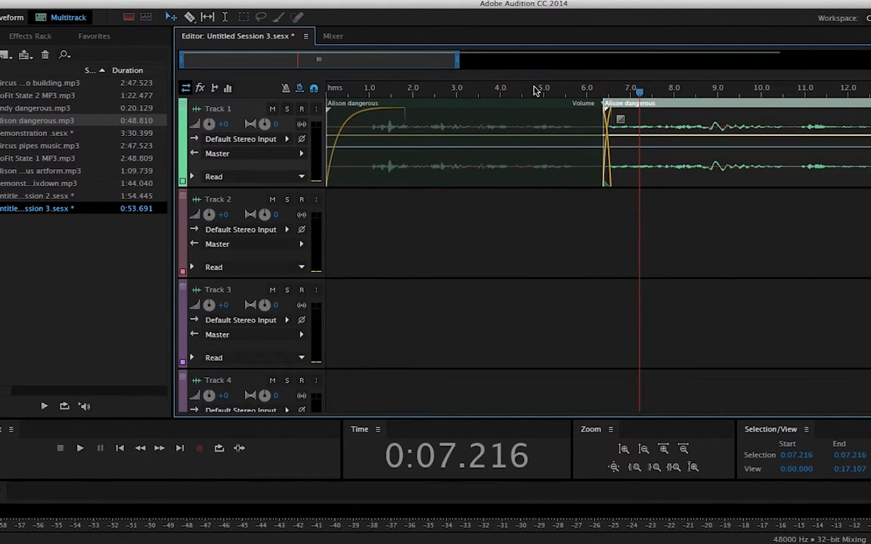
Fine-tune the crossfade by moving the second clip to start at about 6.3 s, playing across the join to check it
{"action": "left_click_drag", "start_coordinate": [634, 111], "coordinate": [554, 87]}
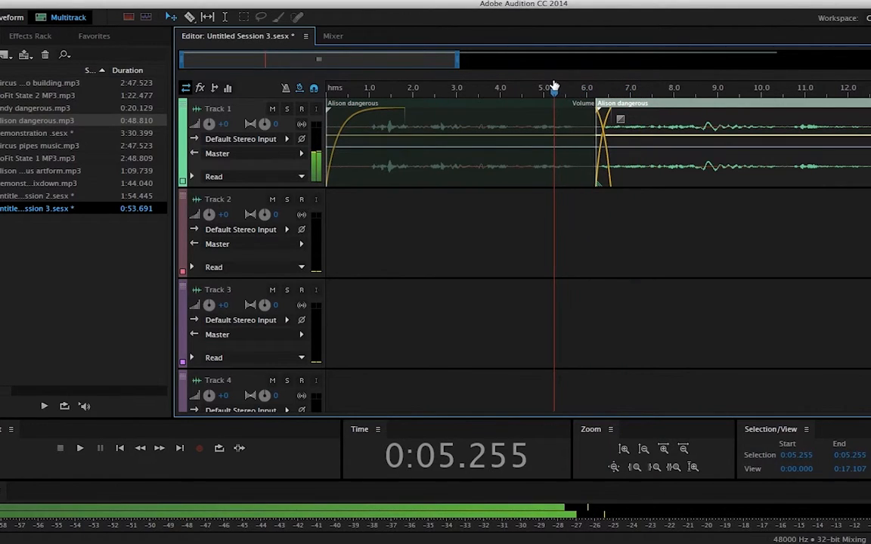
{"action": "key", "text": "space"}
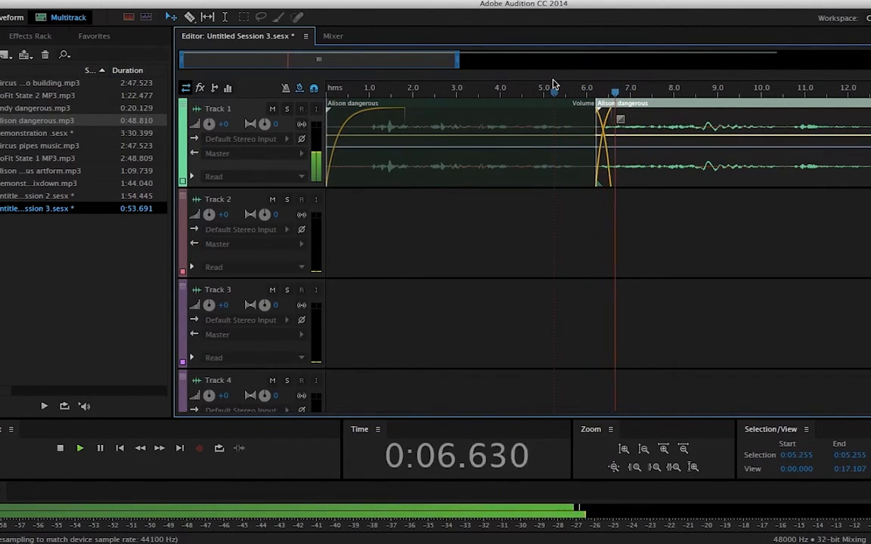
{"action": "key", "text": "space"}
{"action": "left_click_drag", "start_coordinate": [605, 106], "coordinate": [609, 107]}
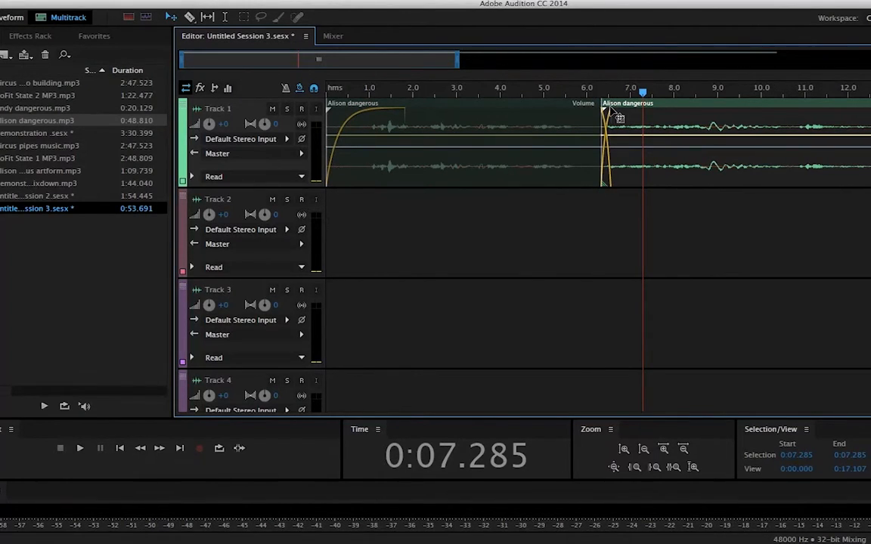
{"action": "left_click_drag", "start_coordinate": [575, 89], "coordinate": [564, 82]}
{"action": "key", "text": "space"}
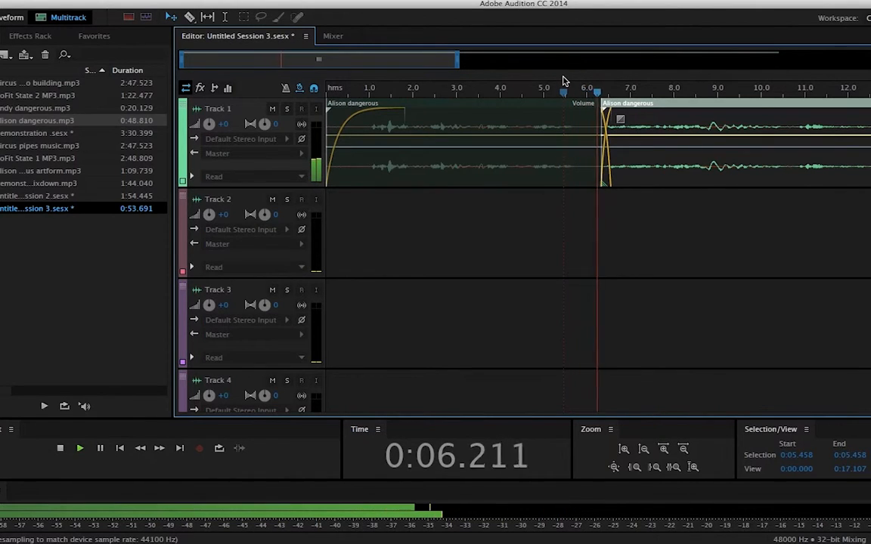
{"action": "key", "text": "space"}
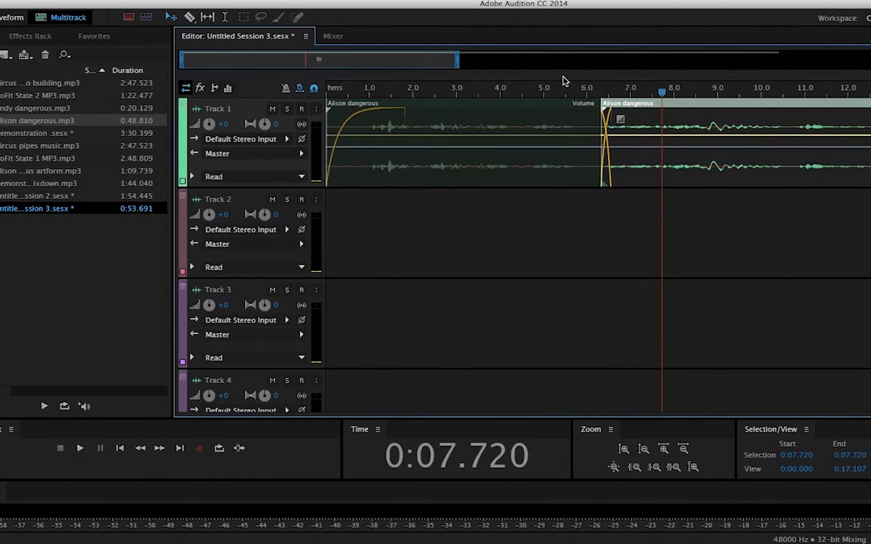
Play the second clip to find its end point, split it at 0:10.702 and delete the remainder after the cut
{"action": "key", "text": "space"}
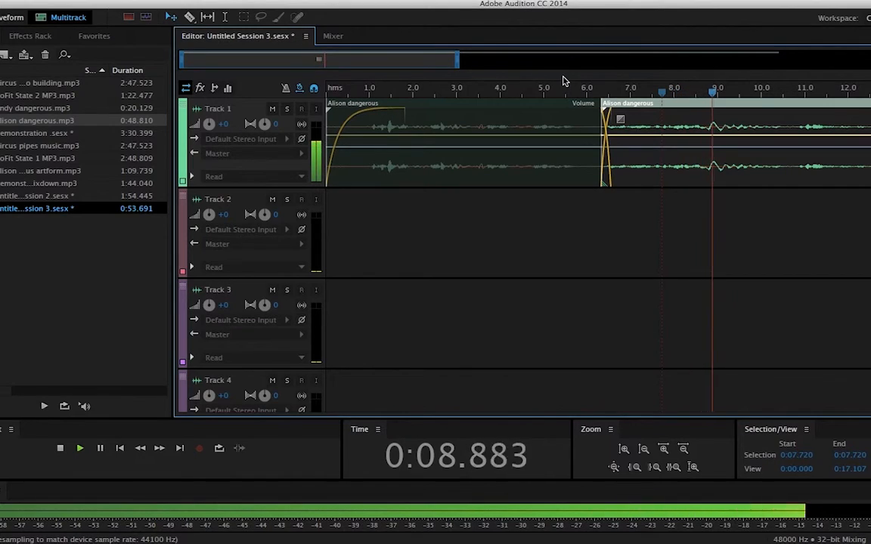
{"action": "key", "text": "space"}
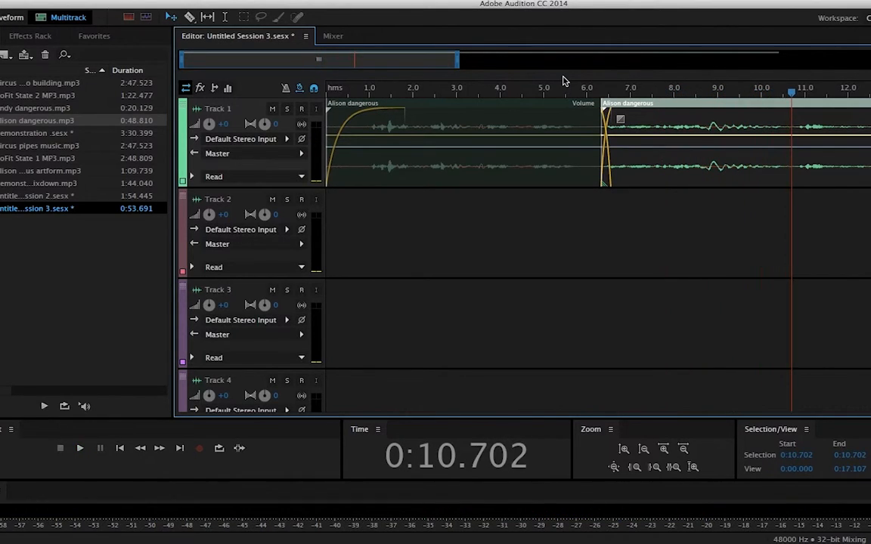
{"action": "right_click", "coordinate": [793, 125]}
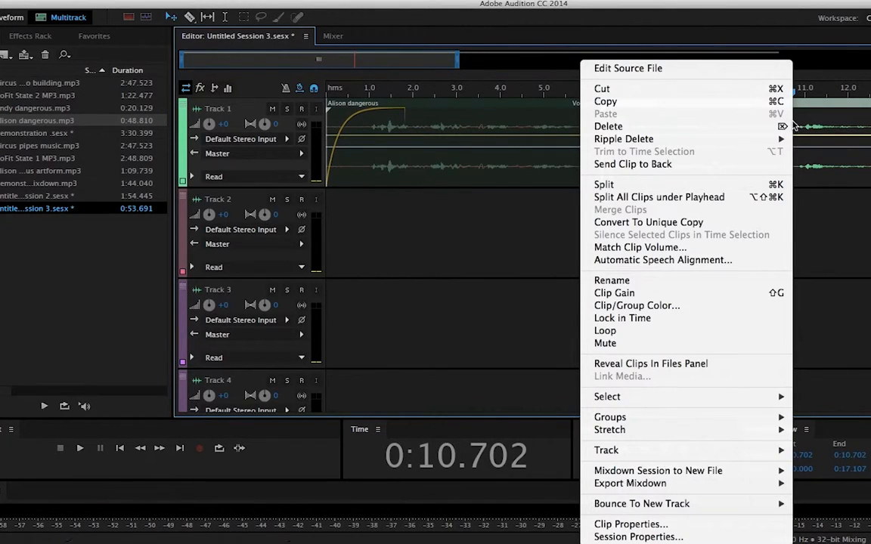
{"action": "left_click", "coordinate": [681, 185]}
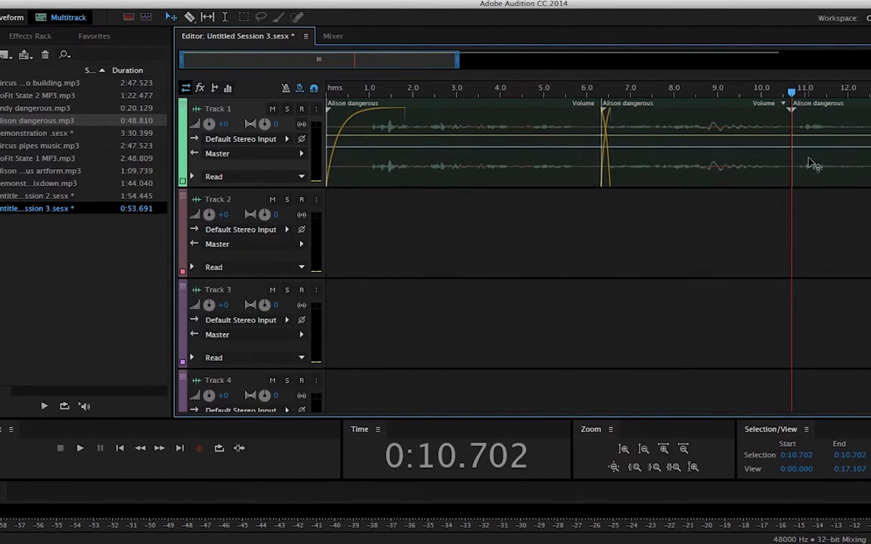
{"action": "key", "text": "Delete"}
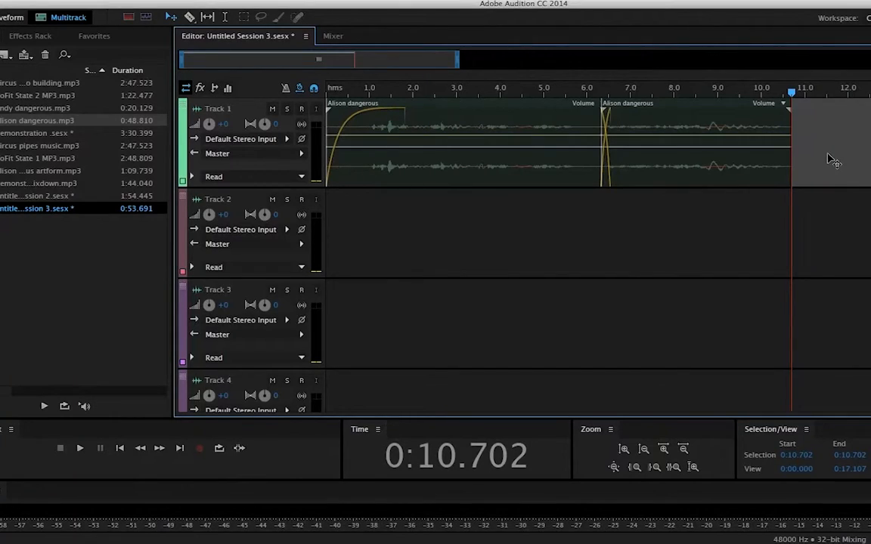
Add a short fade-out to the end of the second clip and play the ending from 0:09.586
{"action": "left_click", "coordinate": [784, 117]}
{"action": "left_click_drag", "start_coordinate": [784, 118], "coordinate": [773, 119]}
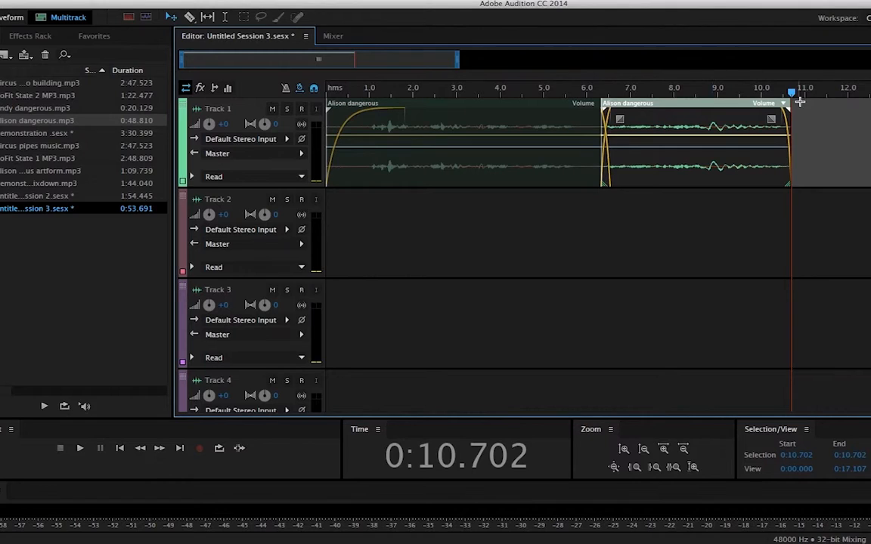
{"action": "left_click_drag", "start_coordinate": [792, 94], "coordinate": [743, 96]}
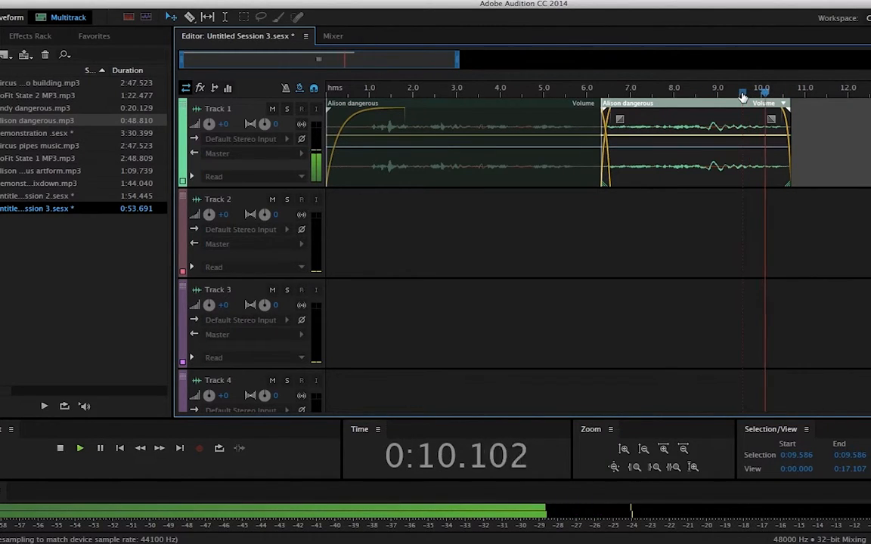
{"action": "key", "text": "space"}
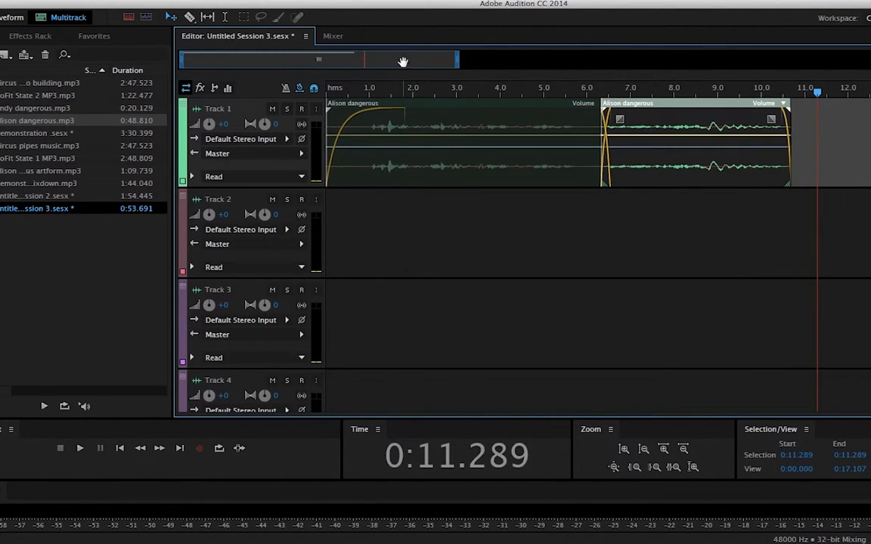
Start a multitrack mixdown export of the entire session
{"action": "left_click", "coordinate": [61, 1]}
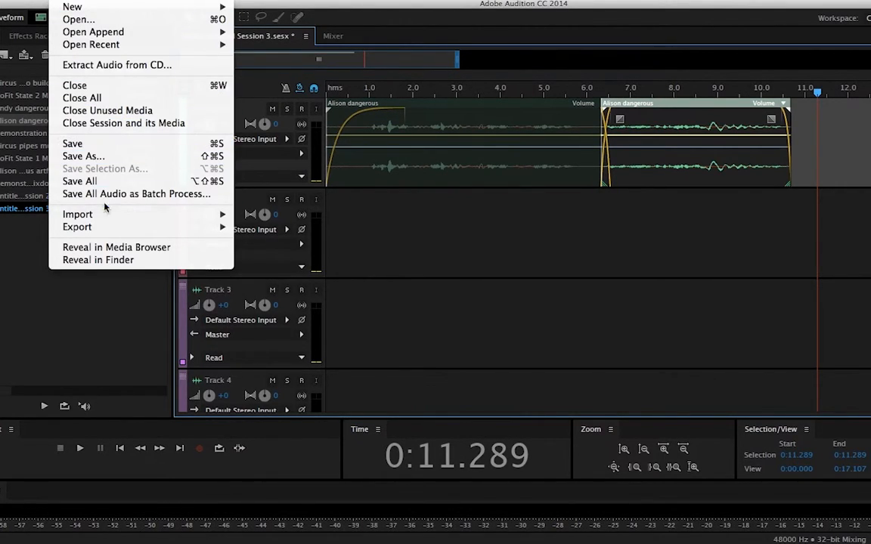
{"action": "mouse_move", "coordinate": [115, 230]}
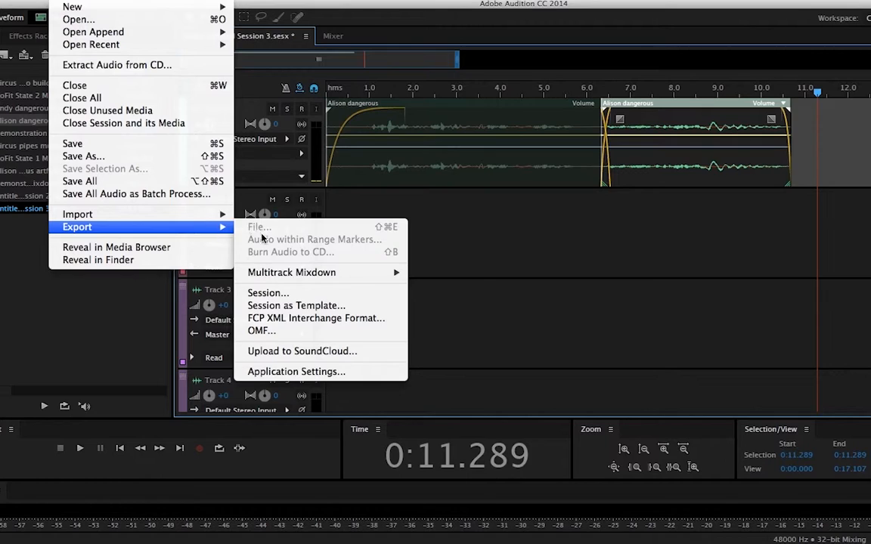
{"action": "mouse_move", "coordinate": [278, 276]}
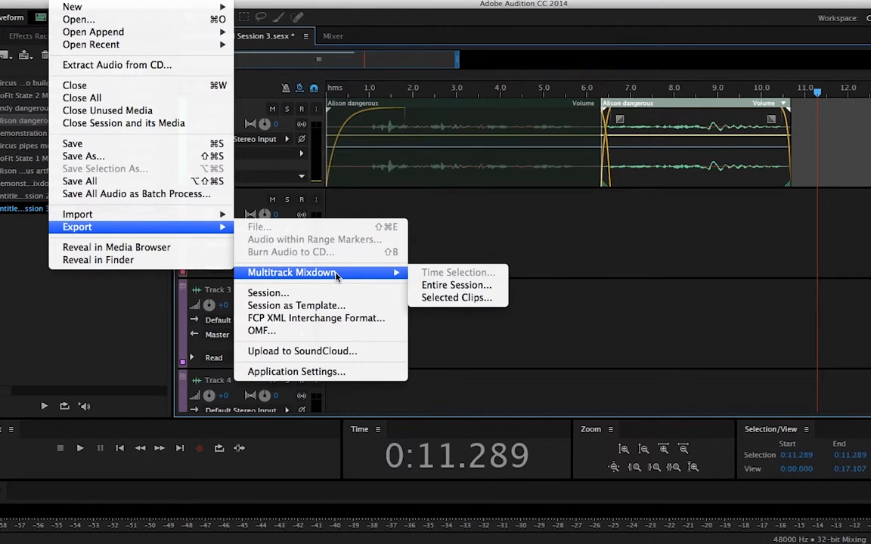
{"action": "left_click", "coordinate": [476, 291]}
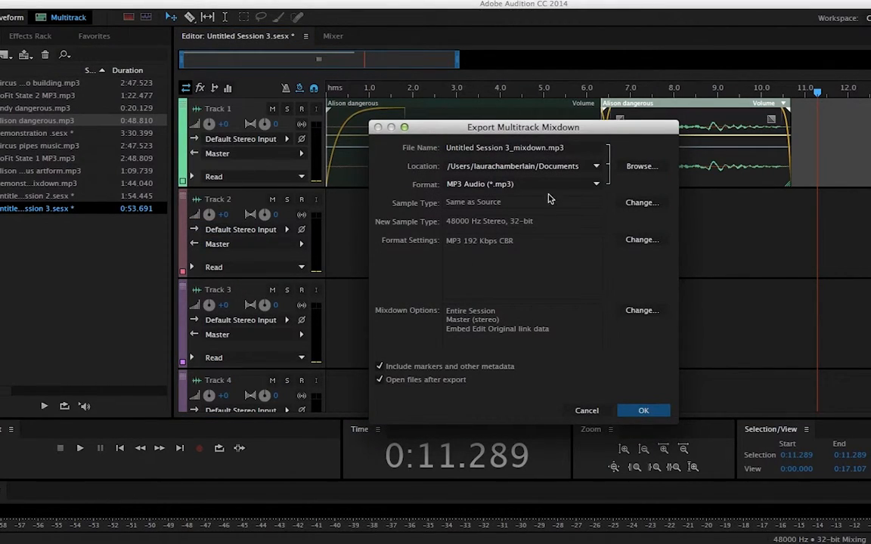
Try Wave PCM as the mixdown format and return it to MP3 Audio
{"action": "left_click", "coordinate": [598, 185]}
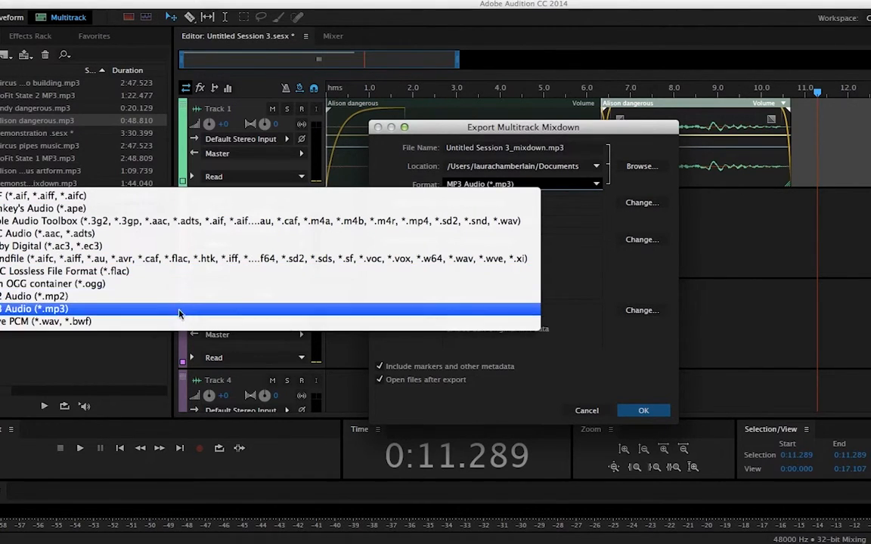
{"action": "left_click", "coordinate": [177, 323]}
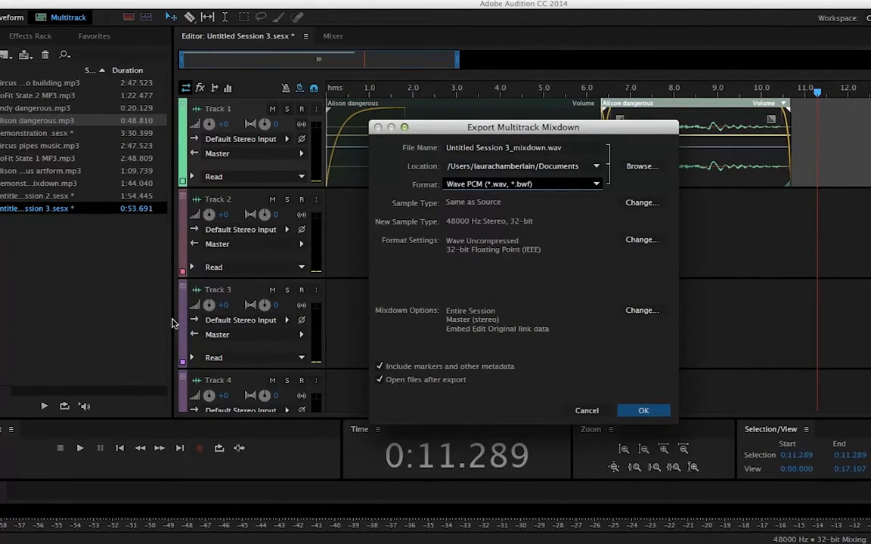
{"action": "left_click", "coordinate": [597, 186]}
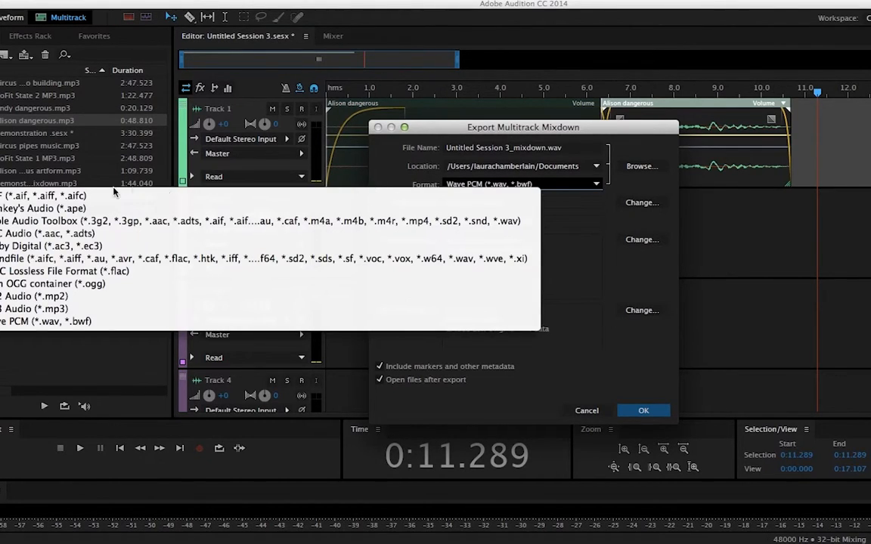
{"action": "left_click", "coordinate": [35, 309]}
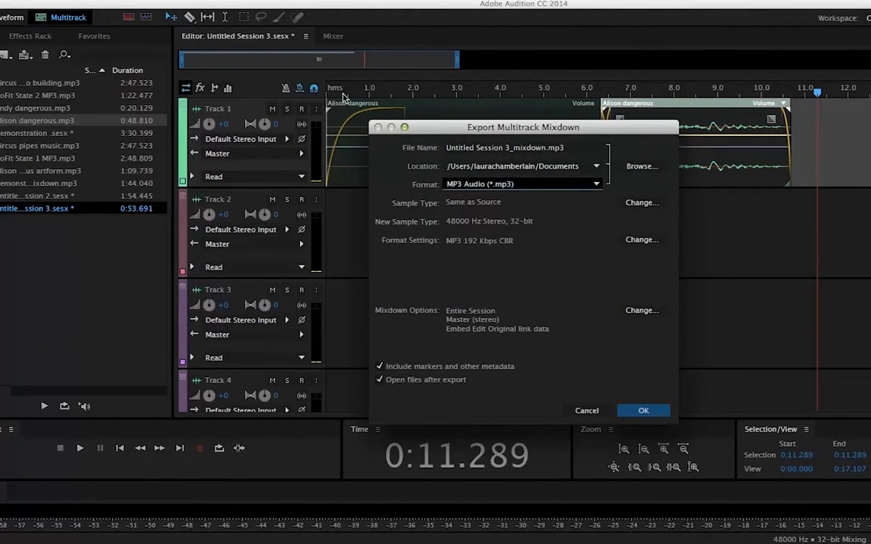
Export the mixdown to the Documents folder, naming the file with the interviewee's first name followed by "clip 1"
{"action": "left_click", "coordinate": [597, 168]}
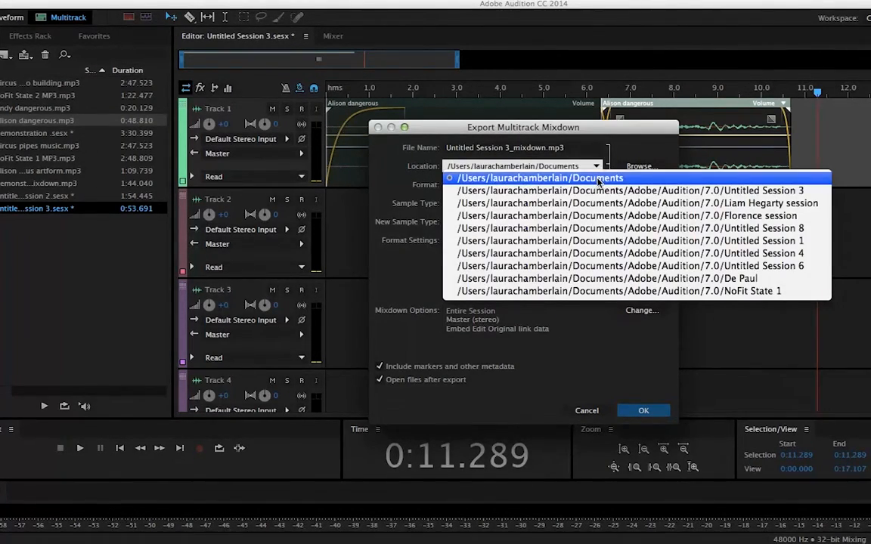
{"action": "left_click", "coordinate": [597, 179]}
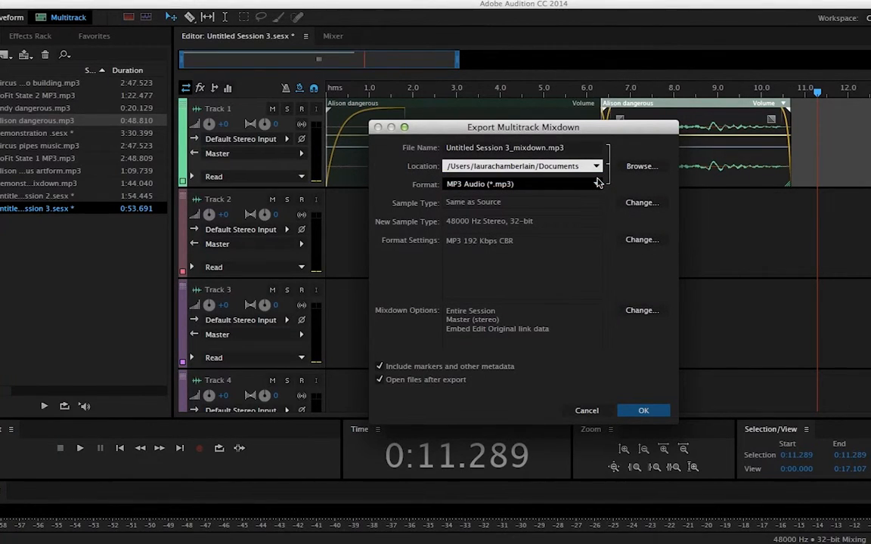
{"action": "left_click", "coordinate": [576, 151]}
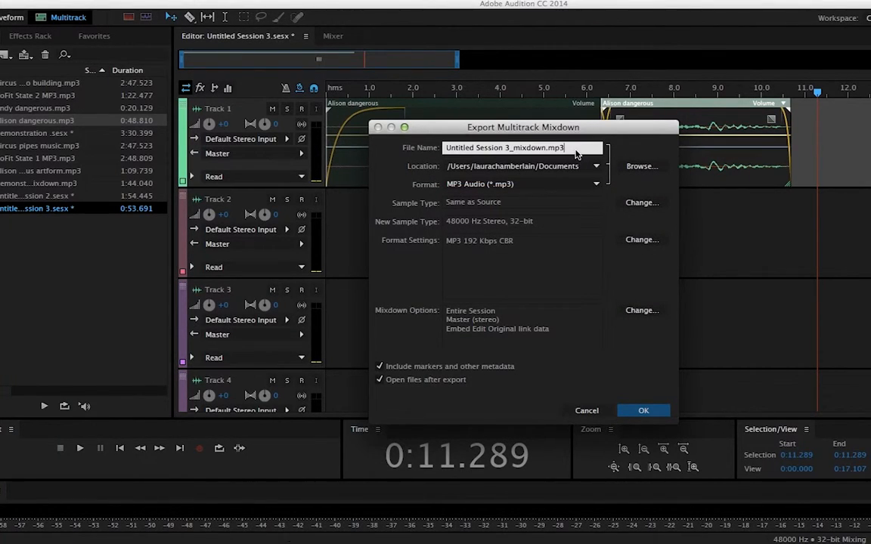
{"action": "key", "text": "BackSpace"}
{"action": "key", "text": "BackSpace"}
{"action": "key", "text": "BackSpace"}
{"action": "key", "text": "BackSpace"}
{"action": "key", "text": "BackSpace"}
{"action": "key", "text": "BackSpace"}
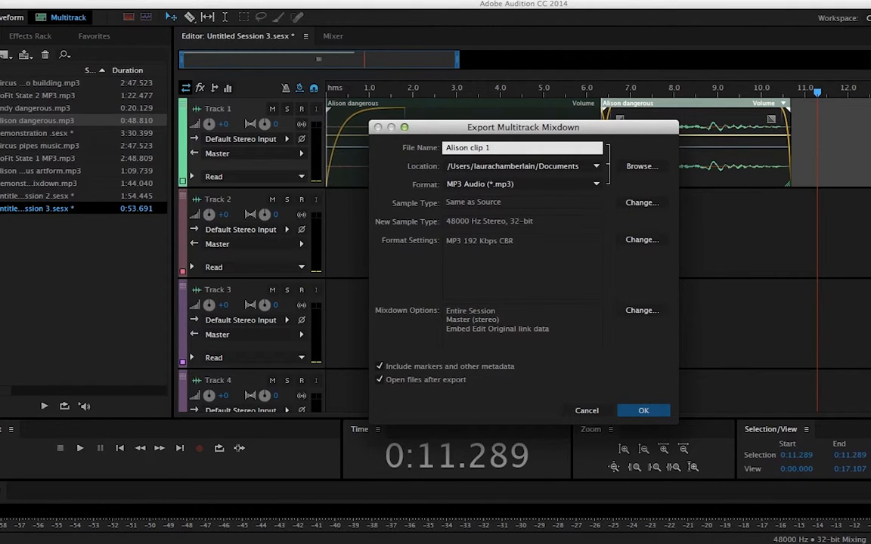
{"action": "left_click", "coordinate": [643, 412]}
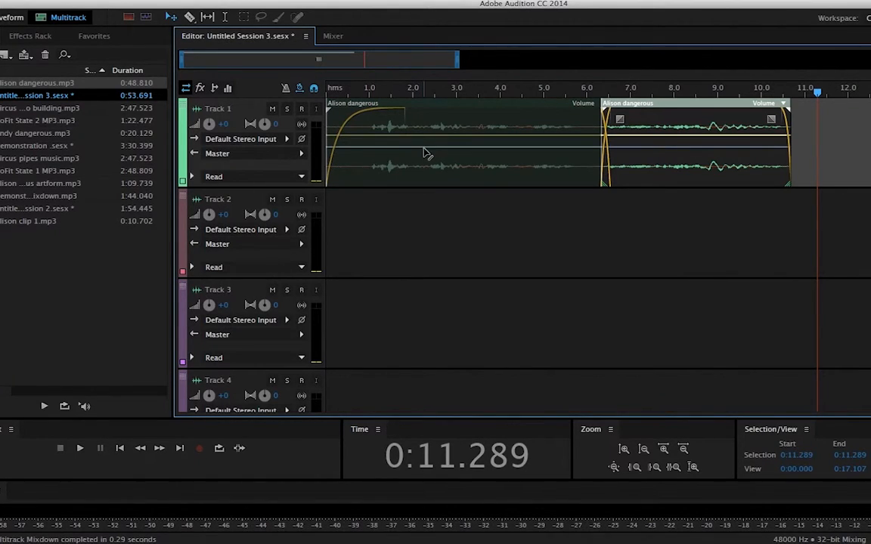
Create a new multitrack session named with the second interviewee's first name, keeping the default session settings
{"action": "left_click", "coordinate": [64, 0]}
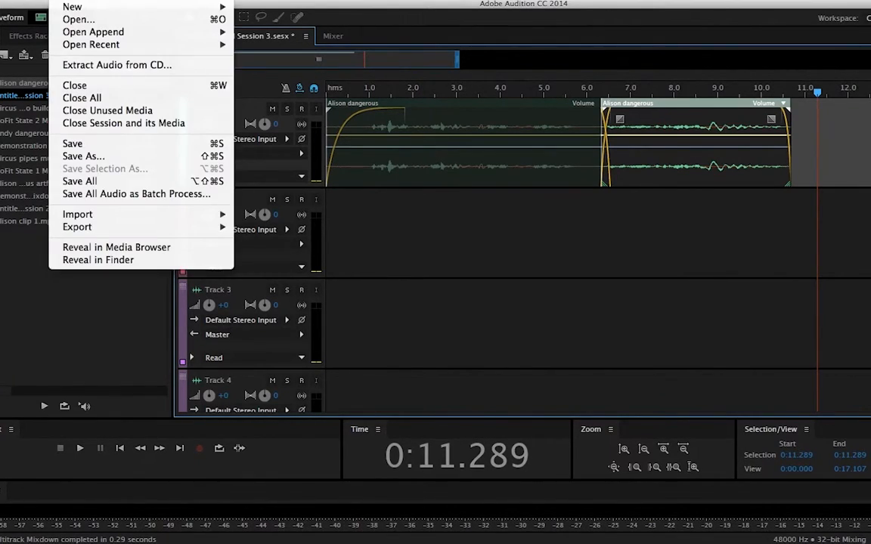
{"action": "mouse_move", "coordinate": [75, 10]}
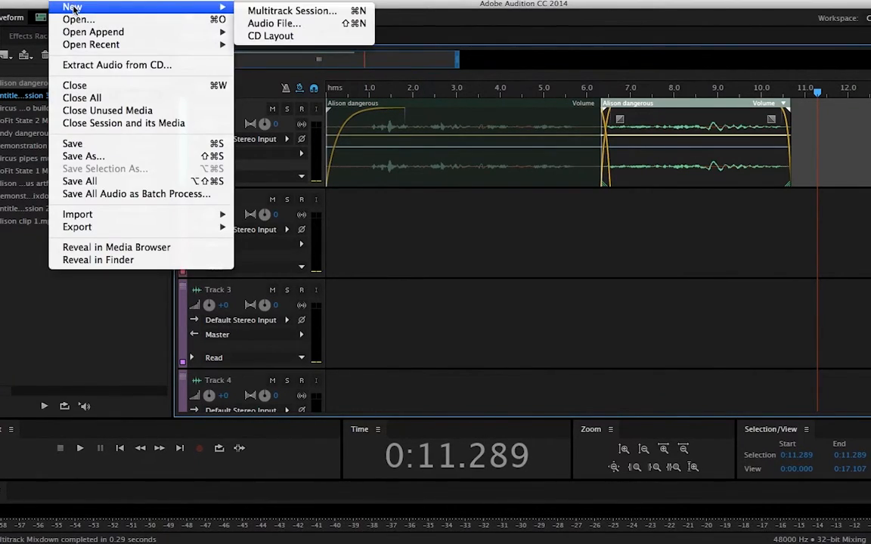
{"action": "left_click", "coordinate": [285, 9]}
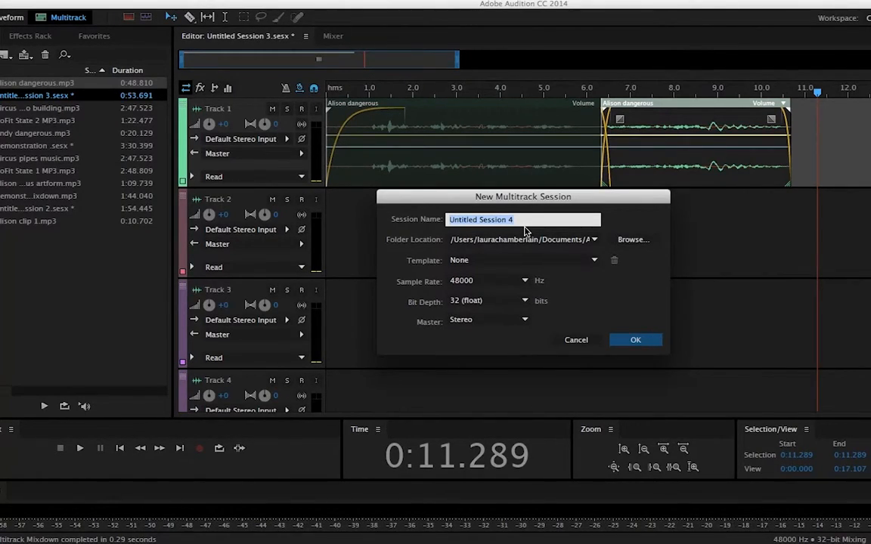
{"action": "type", "text": "Andy"}
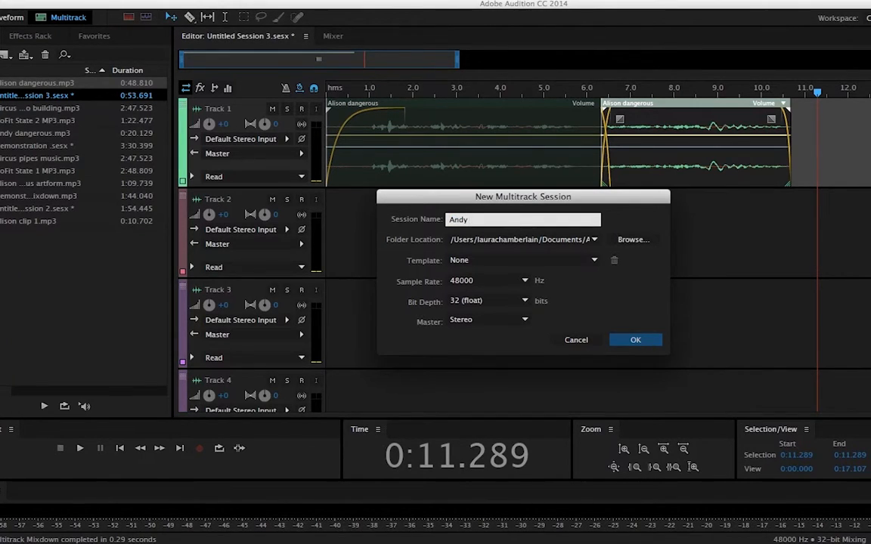
{"action": "left_click", "coordinate": [635, 340]}
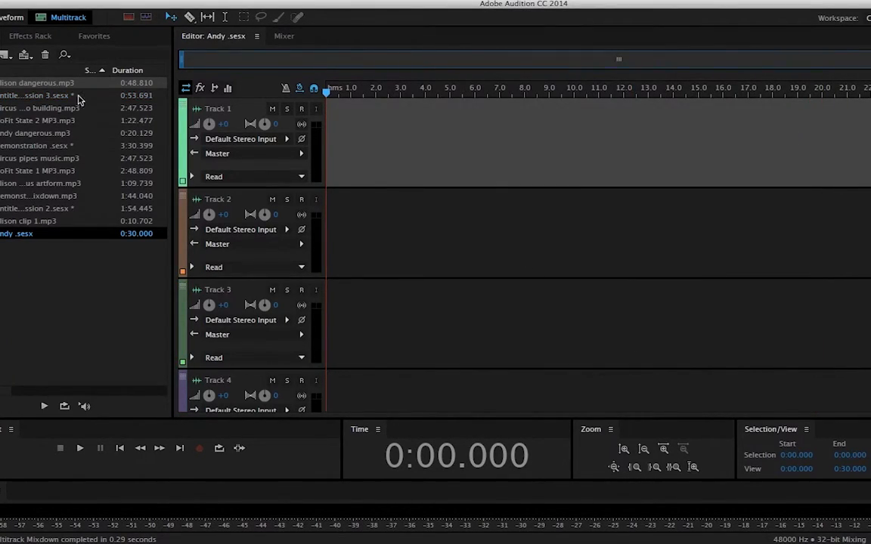
Place the second interviewee's "dangerous" recording at the start of Track 1 and play it to locate the cut point at about 0:08.360
{"action": "left_click_drag", "start_coordinate": [31, 141], "coordinate": [349, 121]}
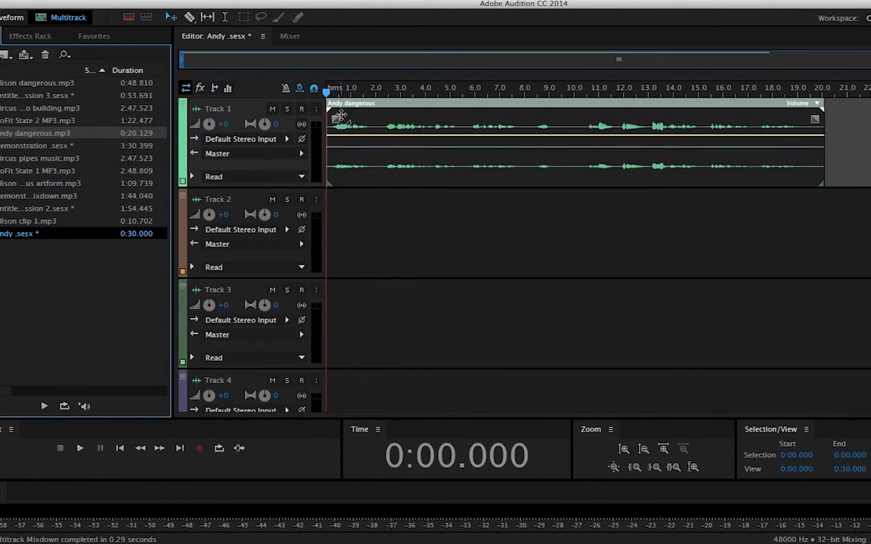
{"action": "key", "text": "space"}
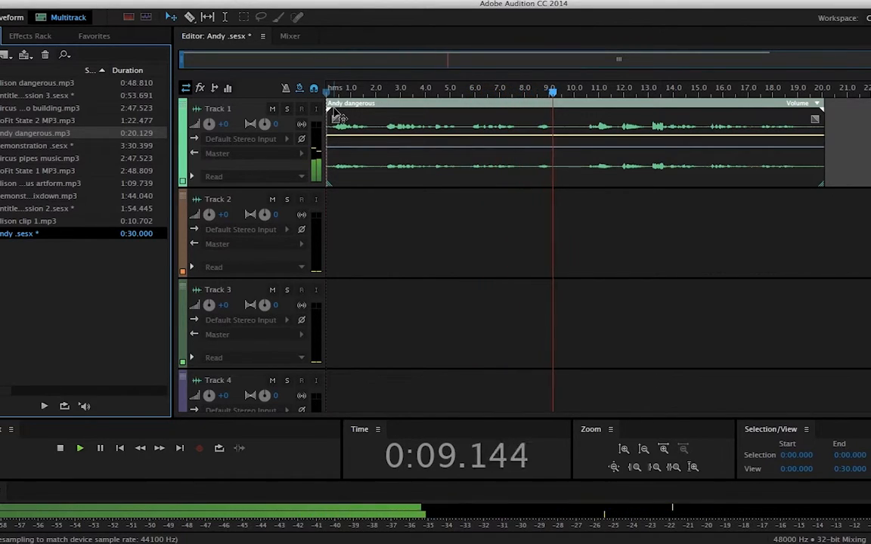
{"action": "key", "text": "space"}
{"action": "left_click_drag", "start_coordinate": [563, 92], "coordinate": [478, 91]}
{"action": "key", "text": "space"}
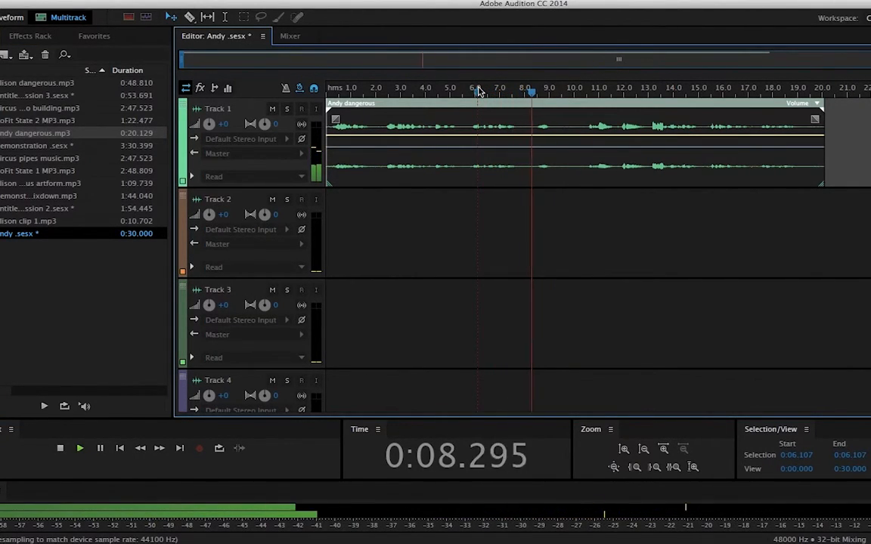
{"action": "key", "text": "space"}
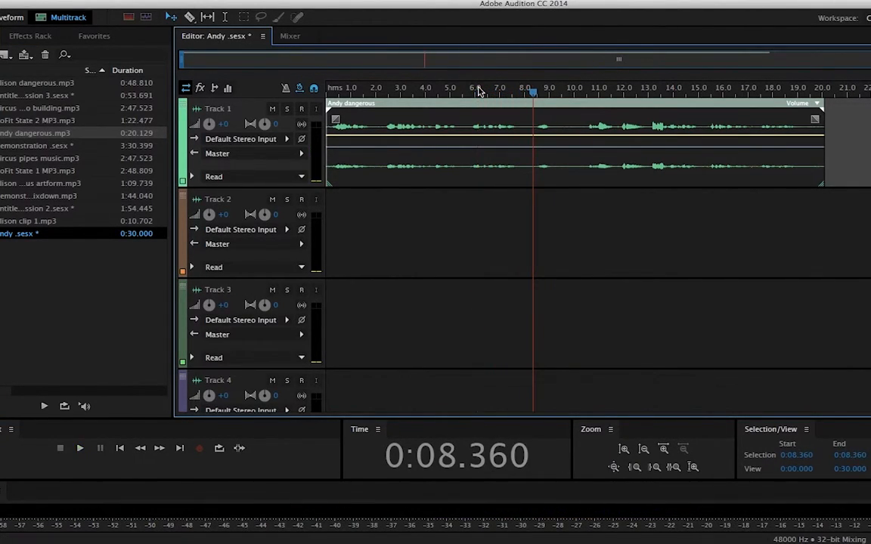
Split the clip at the playhead at 0:08.360 and delete the part after the cut
{"action": "right_click", "coordinate": [536, 143]}
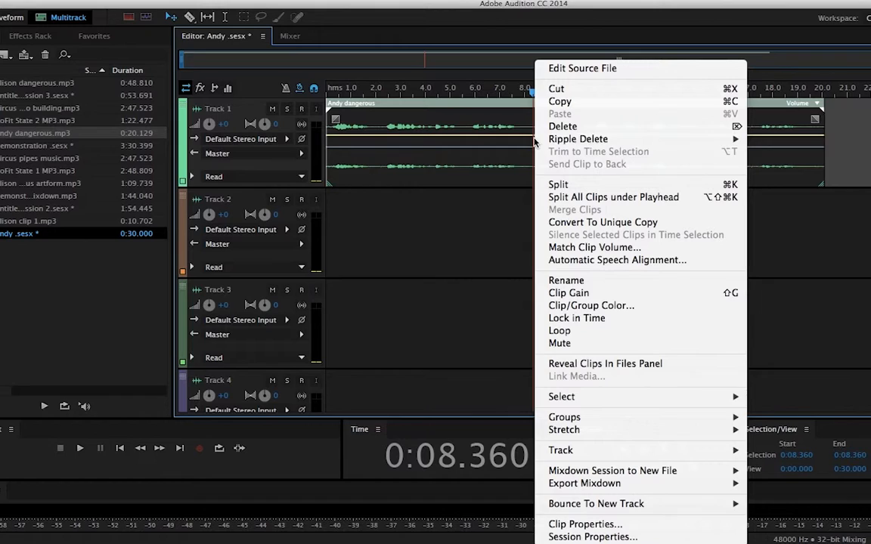
{"action": "left_click", "coordinate": [560, 185]}
{"action": "left_click_drag", "start_coordinate": [563, 163], "coordinate": [612, 164]}
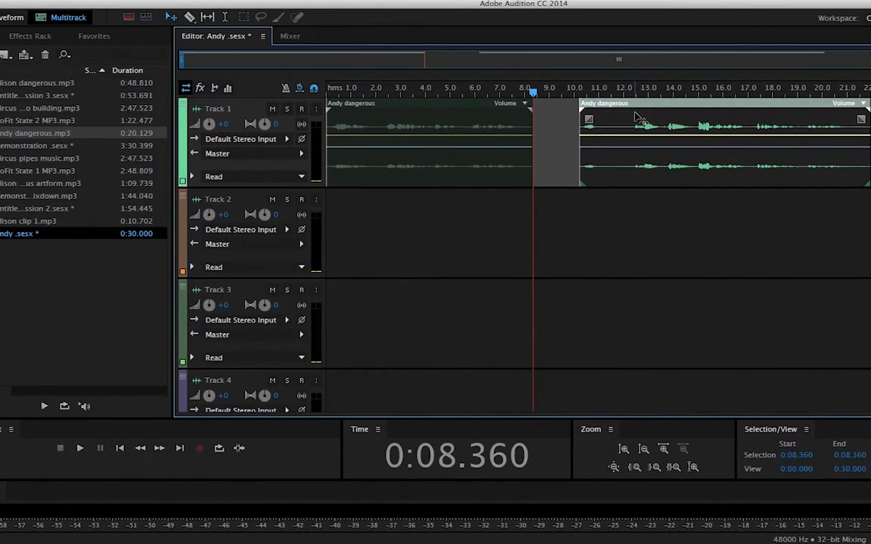
{"action": "key", "text": "Delete"}
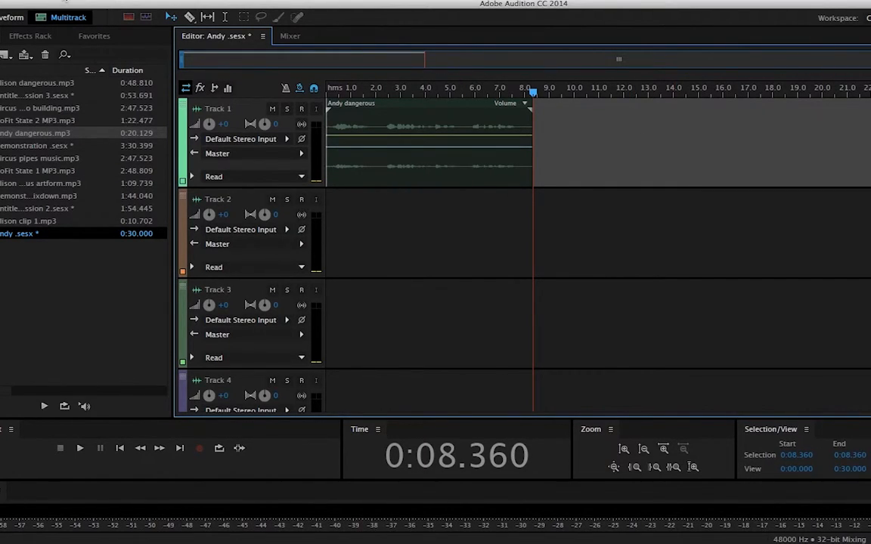
Add a short fade-in to the start and a short fade-out to the end of the remaining clip
{"action": "left_click", "coordinate": [65, 1]}
{"action": "left_click", "coordinate": [393, 114]}
{"action": "left_click", "coordinate": [335, 117]}
{"action": "left_click_drag", "start_coordinate": [334, 117], "coordinate": [345, 108]}
{"action": "left_click_drag", "start_coordinate": [524, 118], "coordinate": [512, 116]}
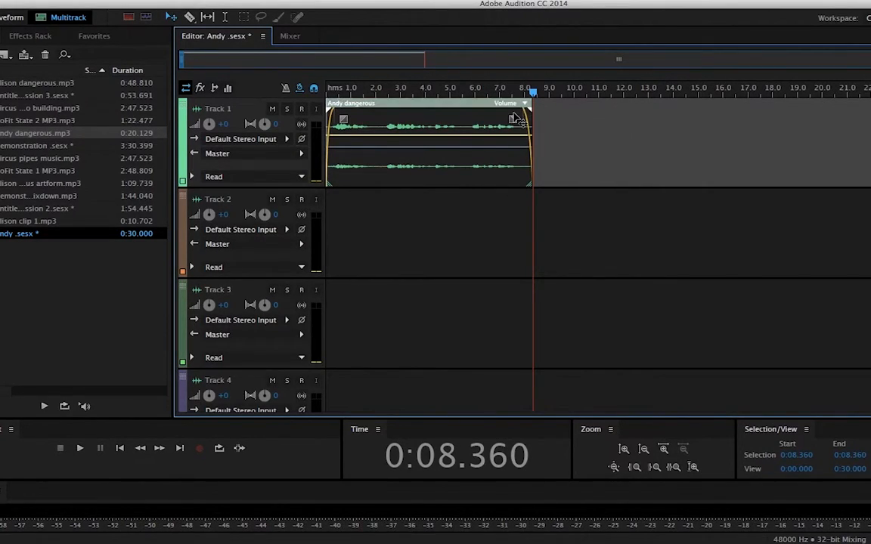
Zoom in on the timeline around the fade-out at the clip's end
{"action": "left_click", "coordinate": [664, 450]}
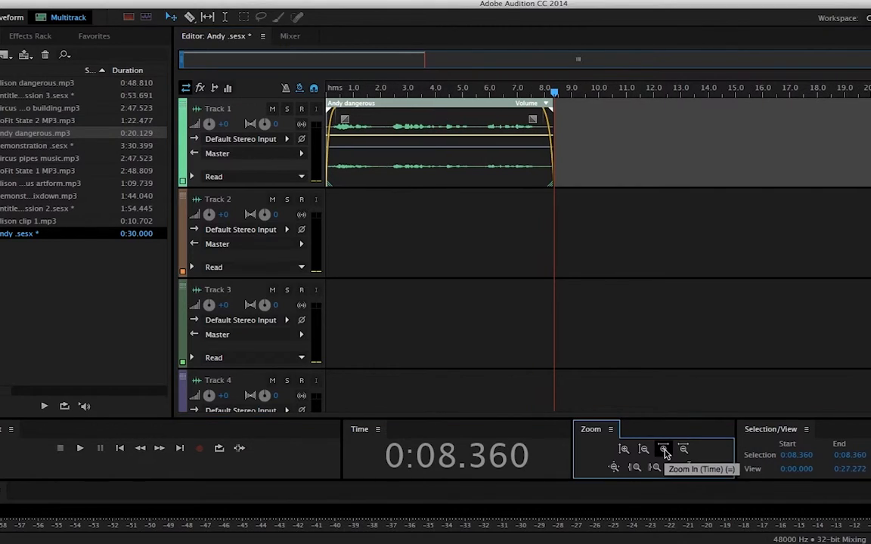
{"action": "left_click", "coordinate": [664, 449]}
{"action": "left_click", "coordinate": [664, 450]}
{"action": "left_click", "coordinate": [664, 450]}
{"action": "left_click", "coordinate": [664, 450]}
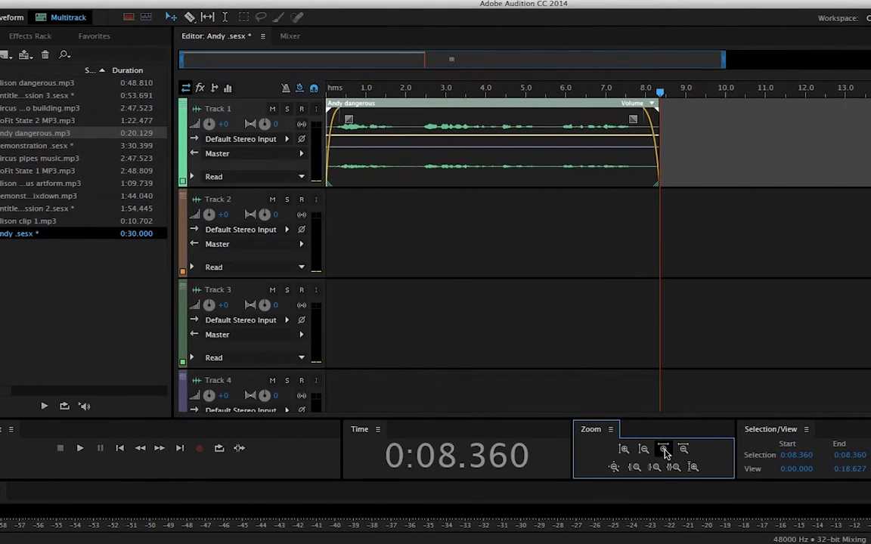
{"action": "left_click", "coordinate": [664, 450]}
{"action": "left_click", "coordinate": [664, 450]}
{"action": "left_click", "coordinate": [663, 449]}
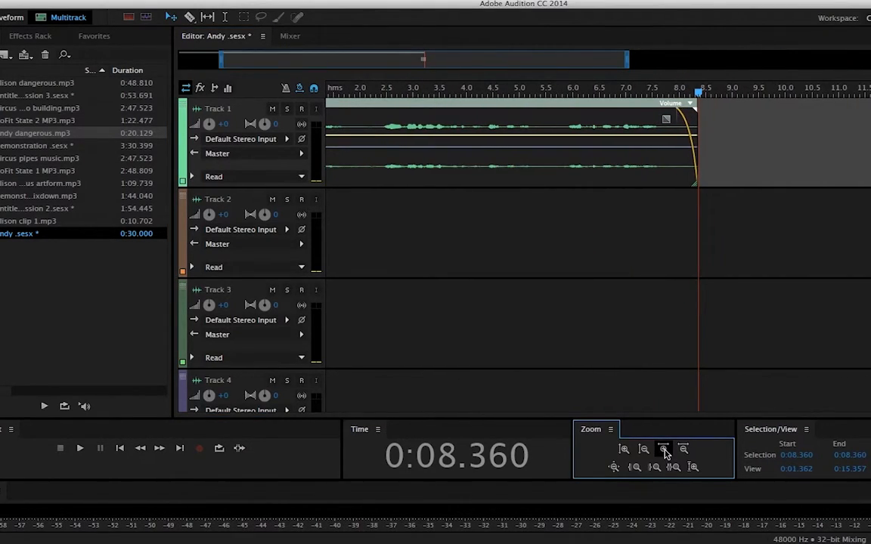
{"action": "left_click", "coordinate": [664, 450]}
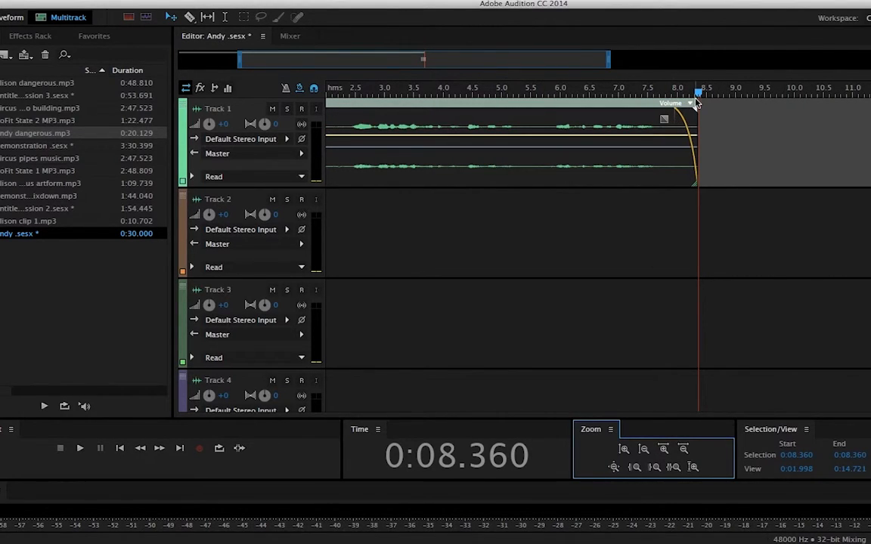
Play a section of the clip starting from about 0:04.374
{"action": "left_click_drag", "start_coordinate": [700, 92], "coordinate": [467, 81]}
{"action": "key", "text": "space"}
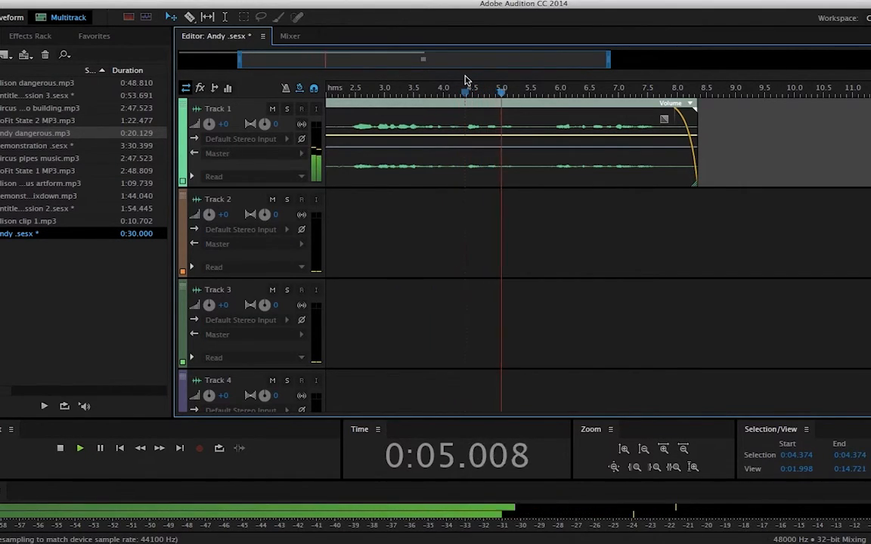
{"action": "key", "text": "space"}
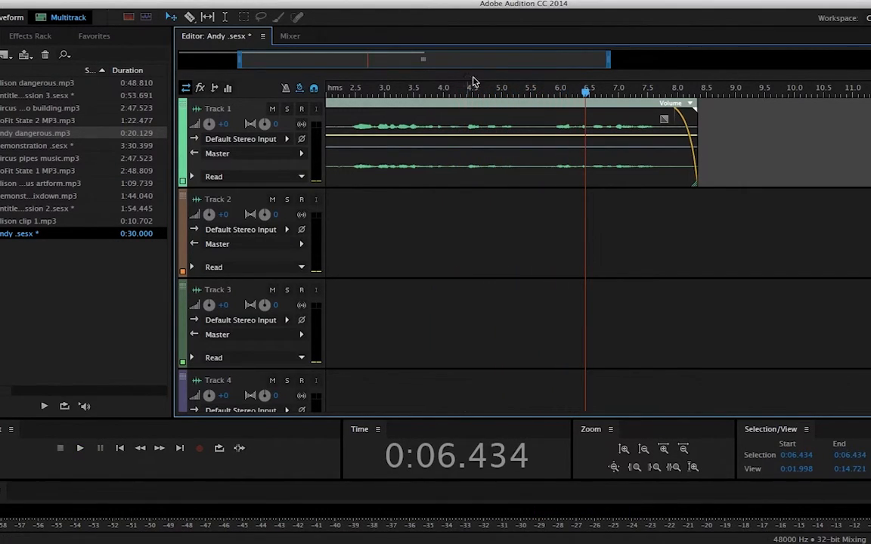
Zoom the timeline back out to view the whole clip with empty space after it
{"action": "left_click", "coordinate": [683, 449]}
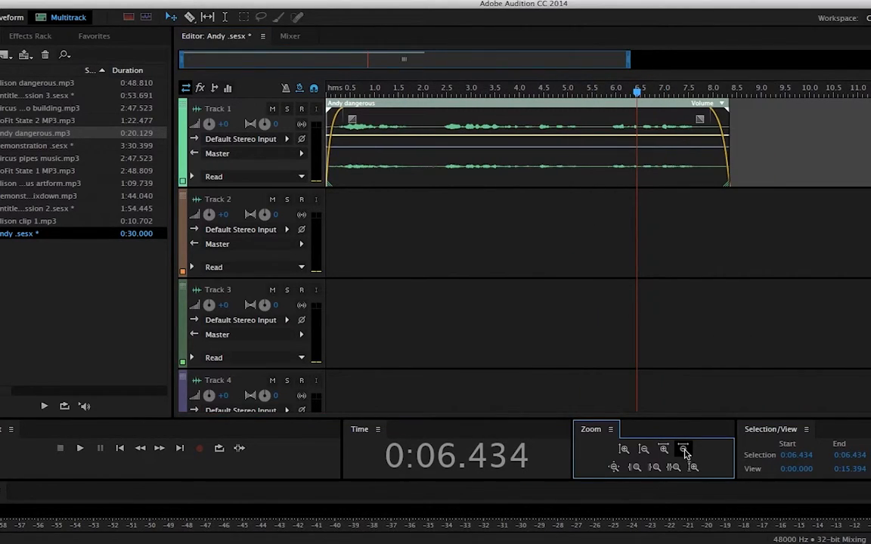
{"action": "left_click", "coordinate": [683, 449]}
{"action": "left_click", "coordinate": [683, 449]}
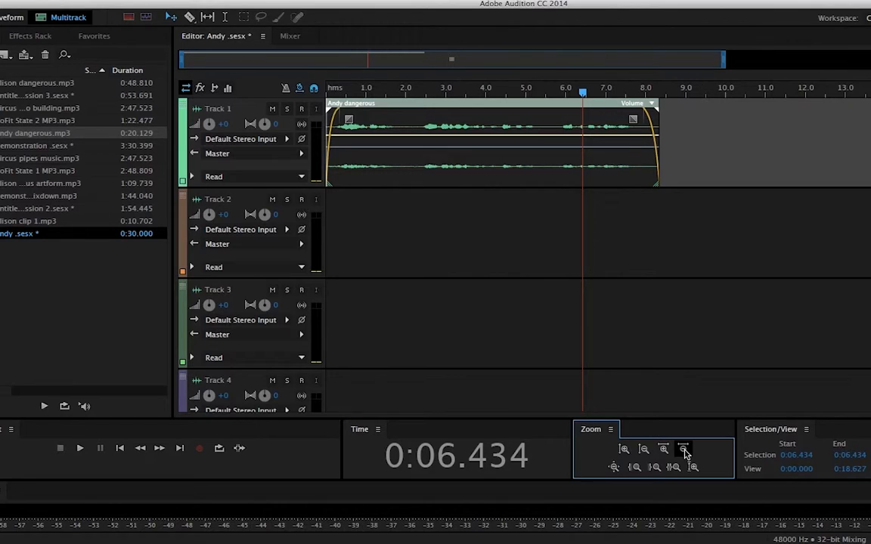
{"action": "left_click", "coordinate": [683, 449]}
{"action": "left_click", "coordinate": [683, 449]}
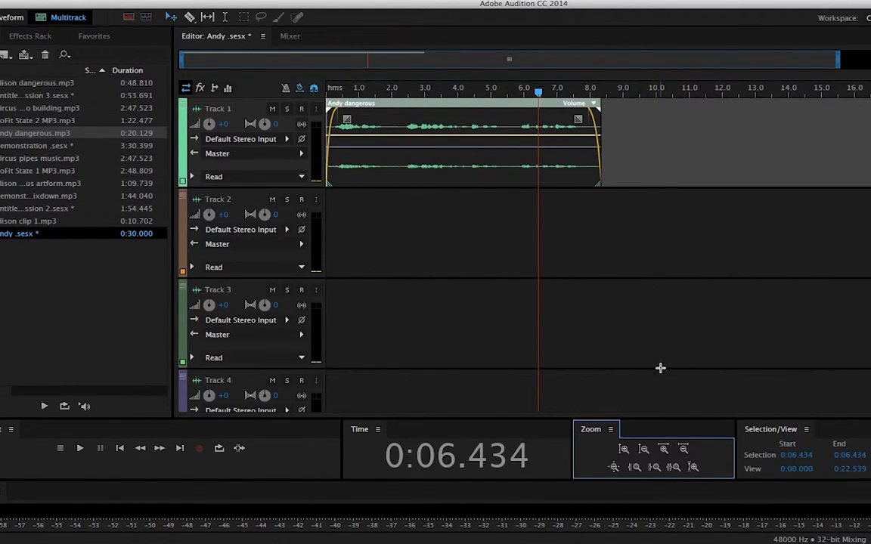
Compare taller and shorter track views, finishing with Track 1 enlarged to show its waveform in detail
{"action": "left_click", "coordinate": [624, 450]}
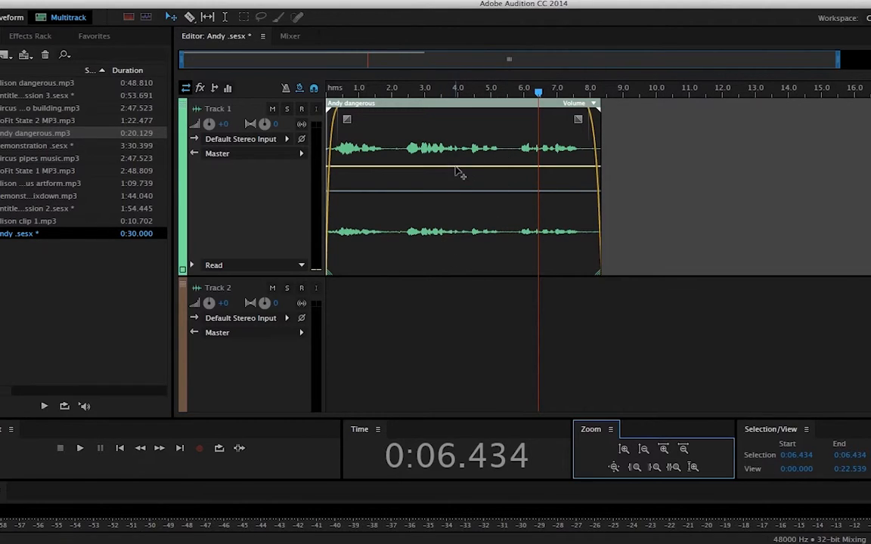
{"action": "left_click", "coordinate": [644, 451]}
{"action": "left_click", "coordinate": [644, 451]}
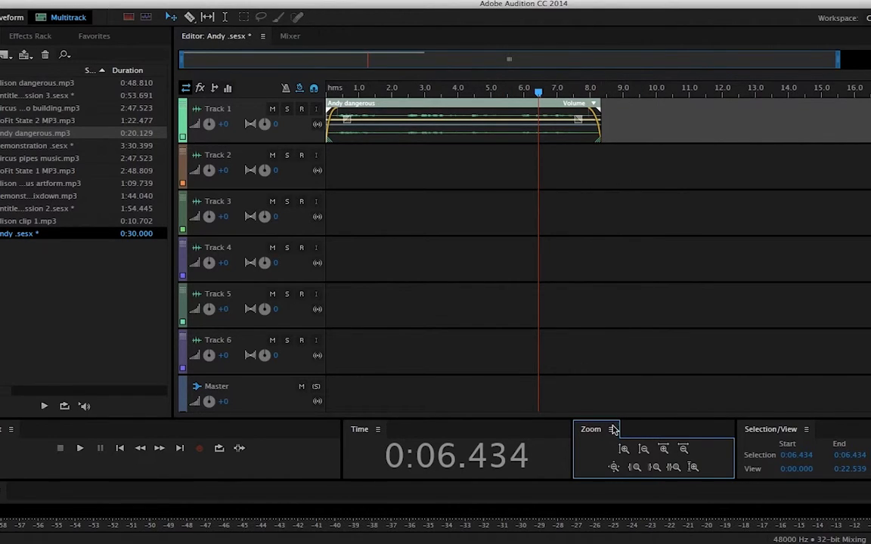
{"action": "left_click", "coordinate": [623, 451]}
{"action": "left_click", "coordinate": [624, 450]}
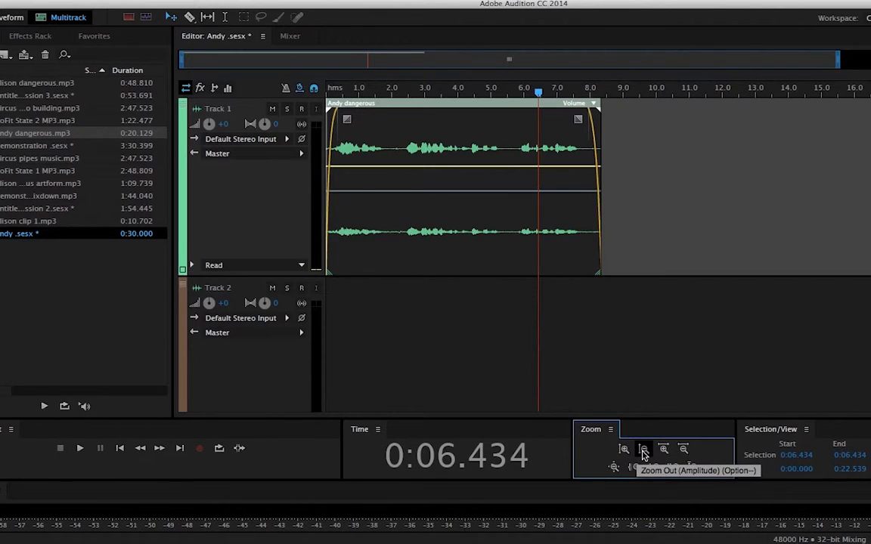
{"action": "left_click", "coordinate": [644, 450]}
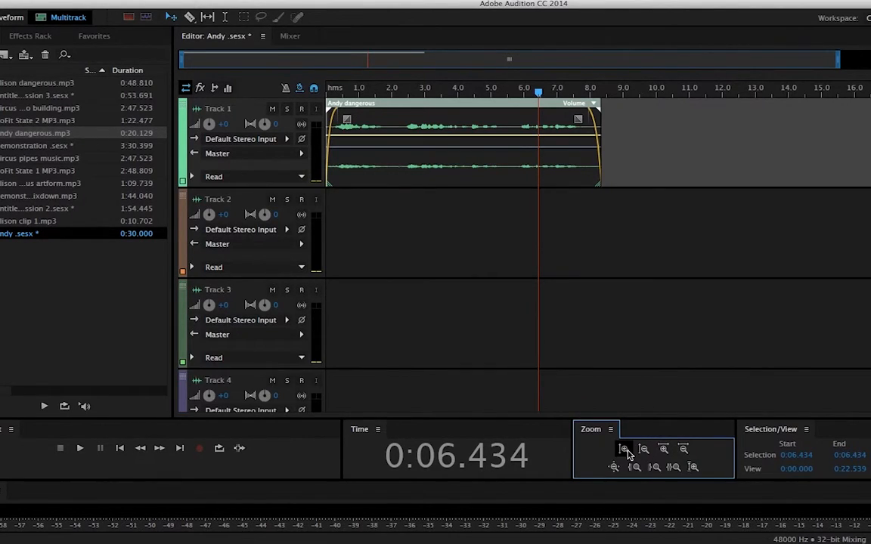
{"action": "left_click", "coordinate": [623, 451]}
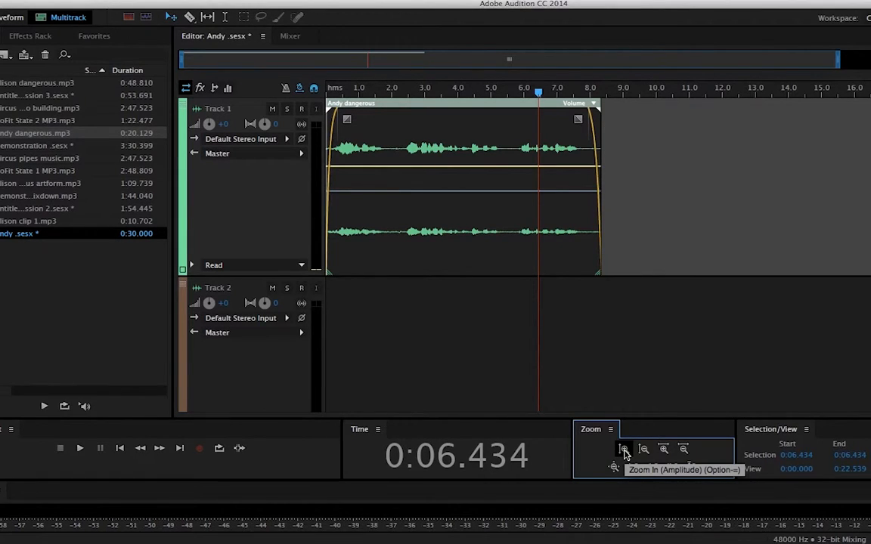
Try raising the clip's volume envelope substantially and play the opening from 0:00.000 to check the level
{"action": "left_click_drag", "start_coordinate": [405, 166], "coordinate": [403, 139]}
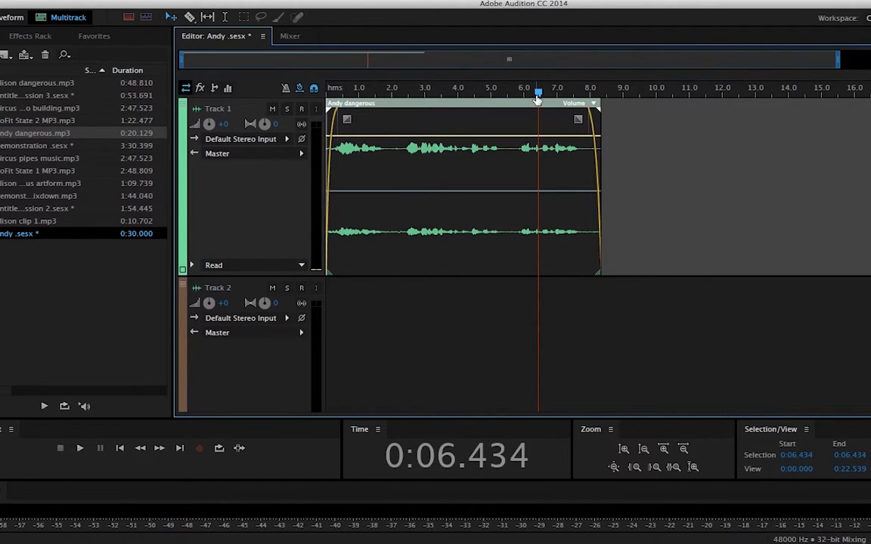
{"action": "left_click_drag", "start_coordinate": [538, 96], "coordinate": [318, 88]}
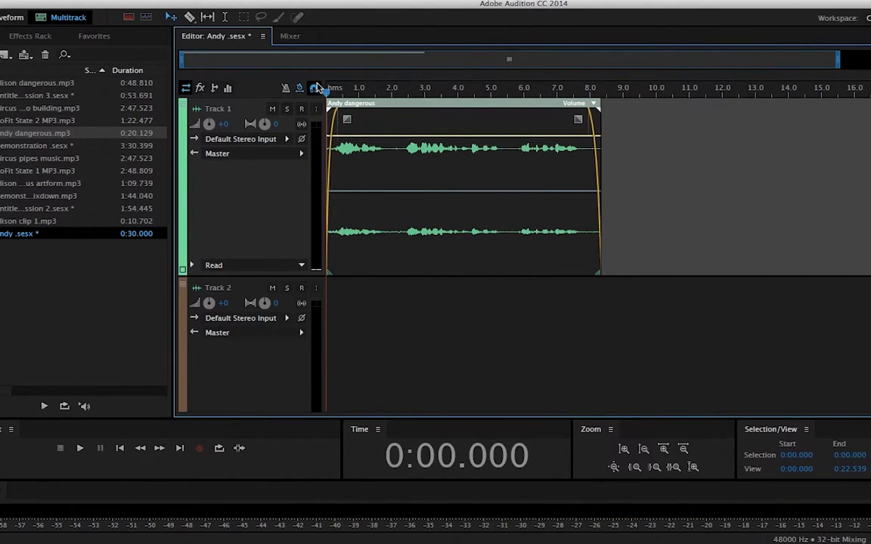
{"action": "key", "text": "space"}
{"action": "key", "text": "space"}
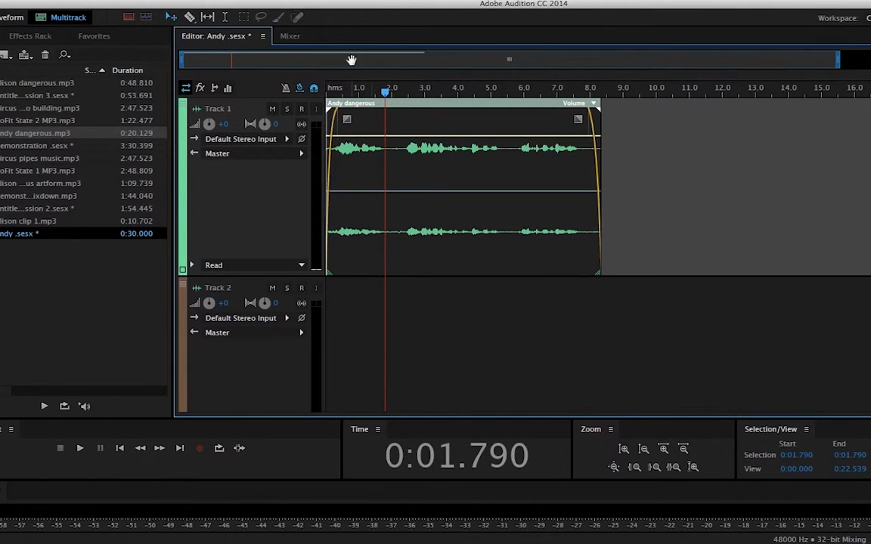
{"action": "left_click_drag", "start_coordinate": [386, 92], "coordinate": [311, 87]}
{"action": "key", "text": "space"}
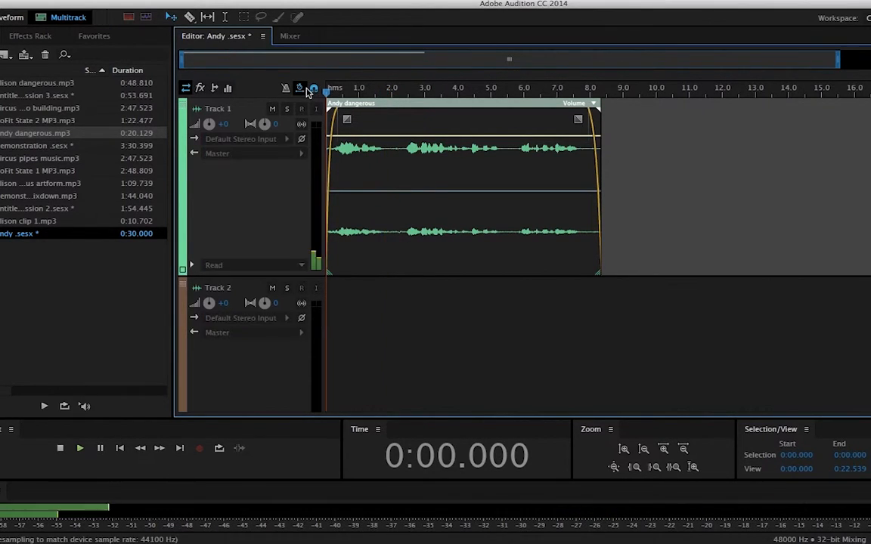
{"action": "key", "text": "space"}
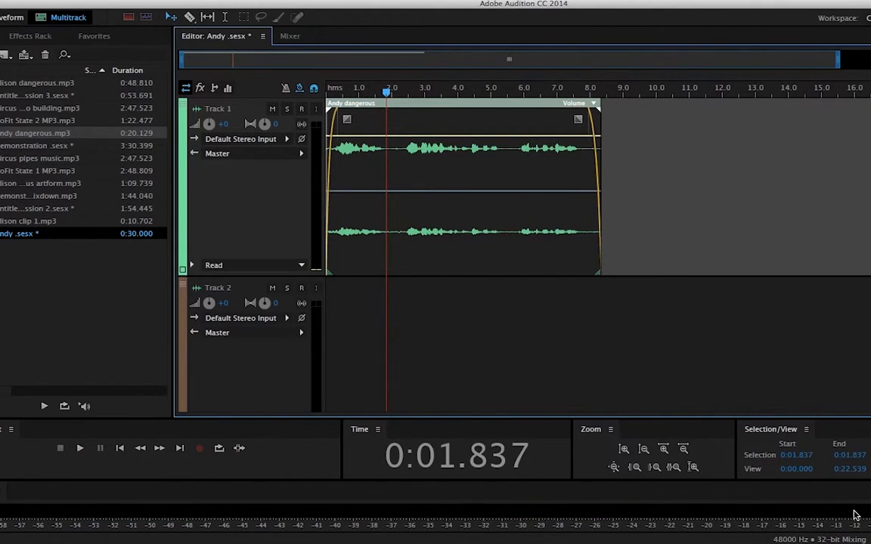
Lower the clip's volume envelope to slightly above its original level and play the clip from 0:00.000
{"action": "left_click_drag", "start_coordinate": [443, 140], "coordinate": [447, 166]}
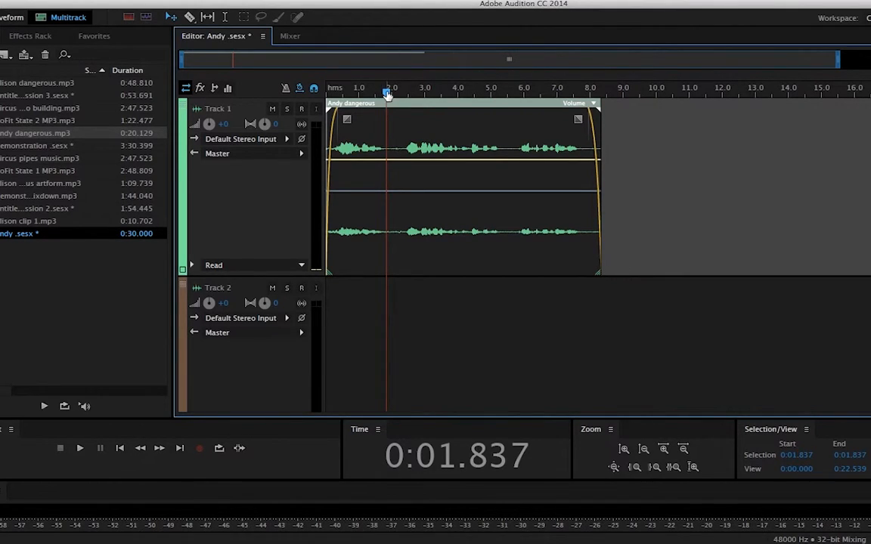
{"action": "left_click_drag", "start_coordinate": [387, 92], "coordinate": [310, 87]}
{"action": "key", "text": "space"}
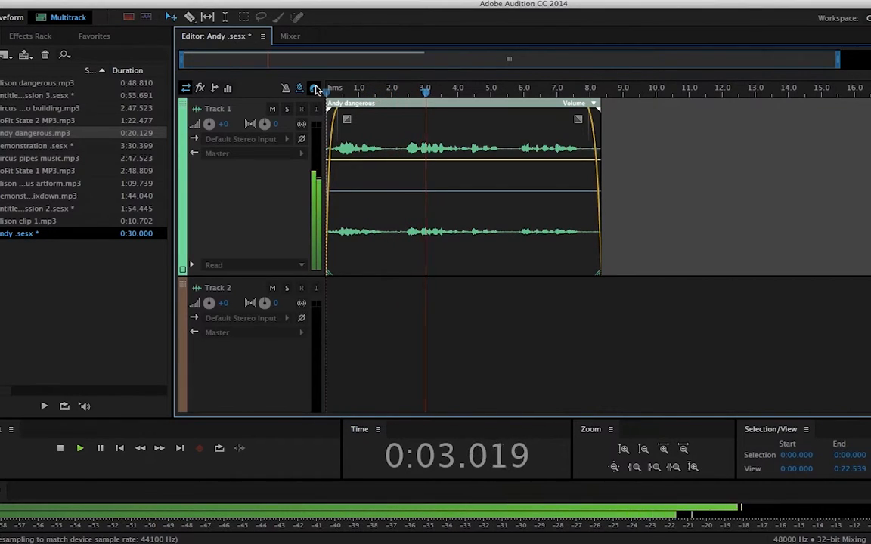
{"action": "key", "text": "space"}
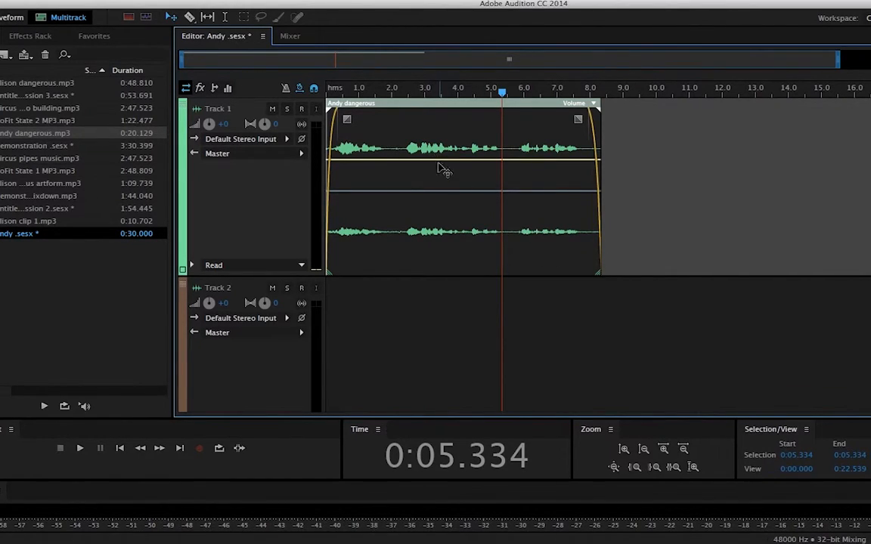
Try raising the clip's volume envelope slightly and play the clip from 0:00.000 to check the level
{"action": "left_click_drag", "start_coordinate": [475, 160], "coordinate": [474, 150]}
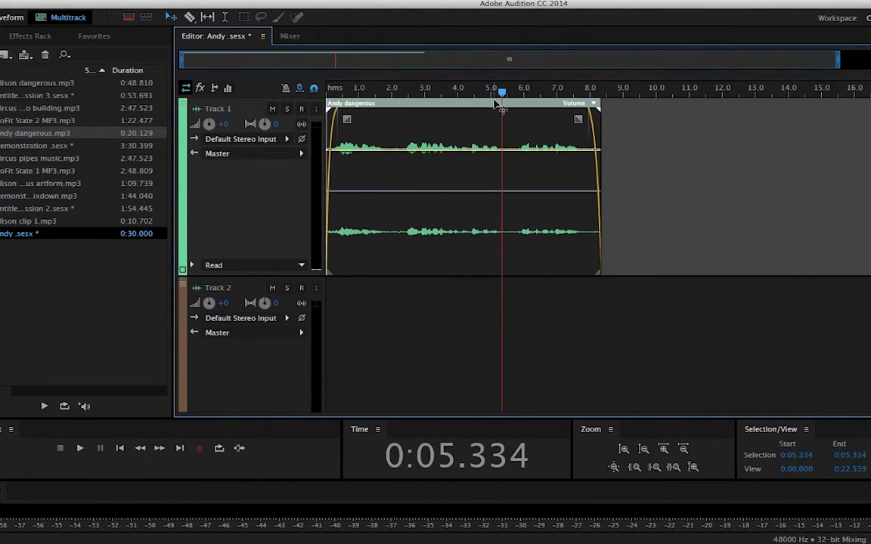
{"action": "left_click_drag", "start_coordinate": [503, 93], "coordinate": [292, 74]}
{"action": "key", "text": "space"}
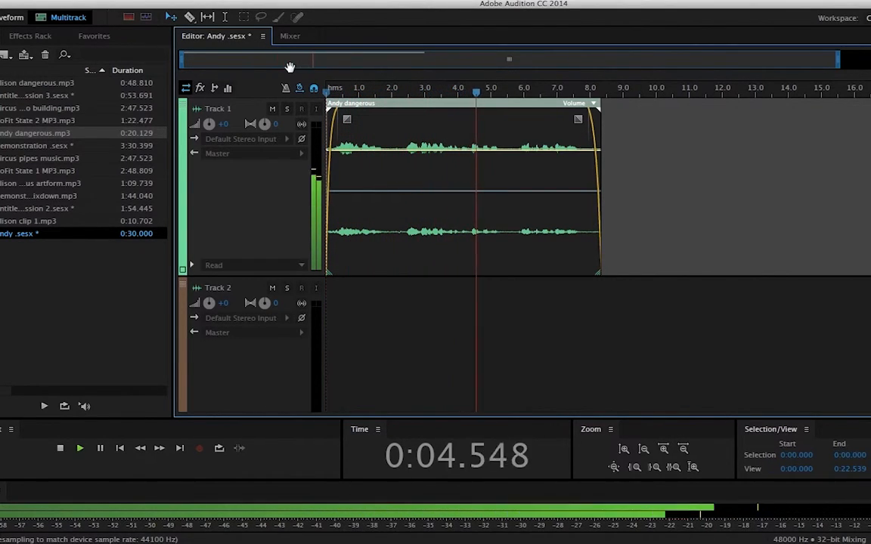
{"action": "key", "text": "space"}
Try raising the clip's volume envelope close to its maximum and play the clip from 0:00.000 to check the meters
{"action": "left_click_drag", "start_coordinate": [401, 155], "coordinate": [399, 111]}
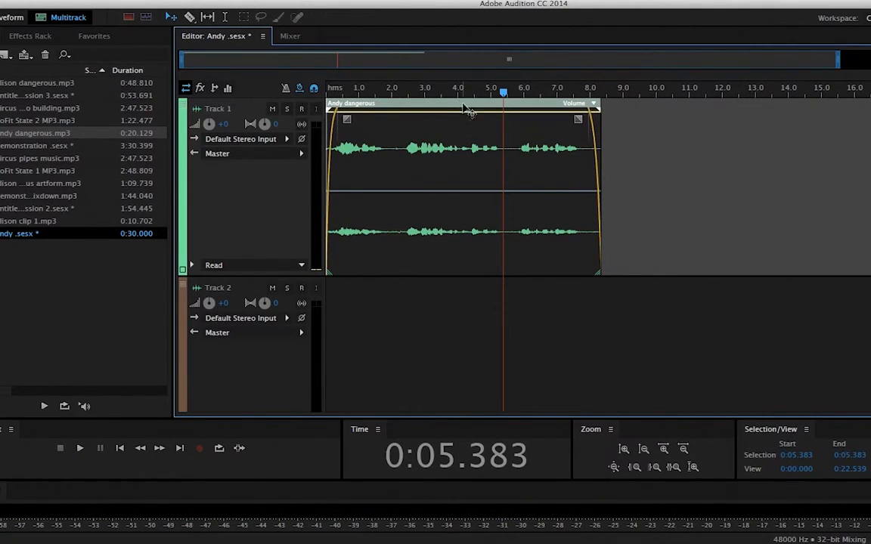
{"action": "left_click_drag", "start_coordinate": [504, 92], "coordinate": [321, 85]}
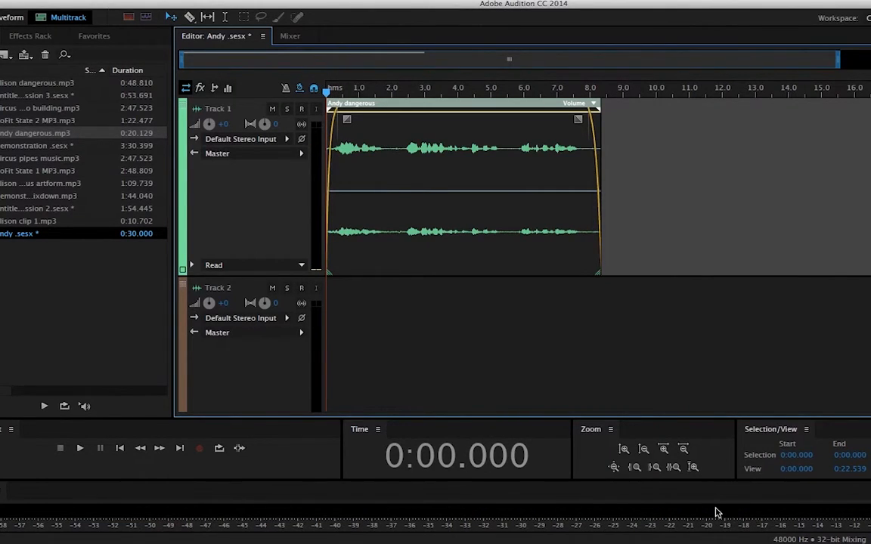
{"action": "key", "text": "space"}
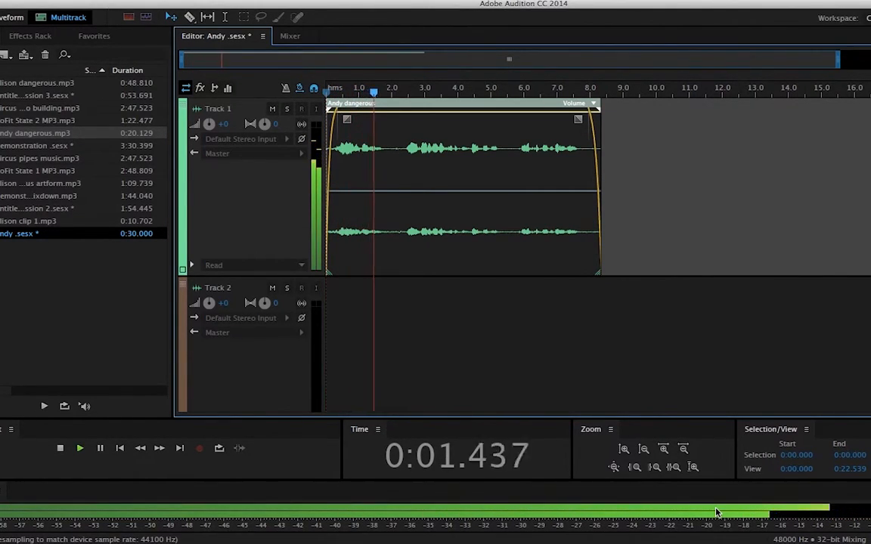
{"action": "key", "text": "space"}
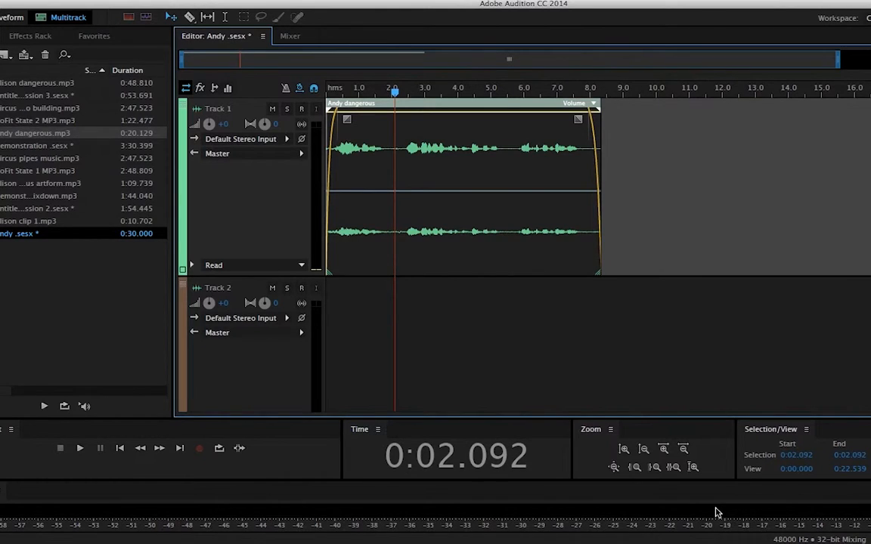
{"action": "key", "text": "space"}
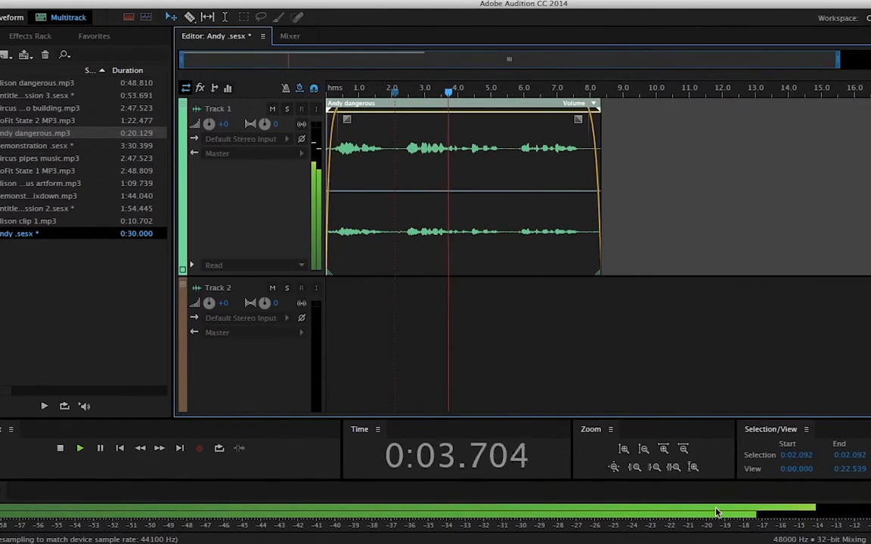
{"action": "key", "text": "space"}
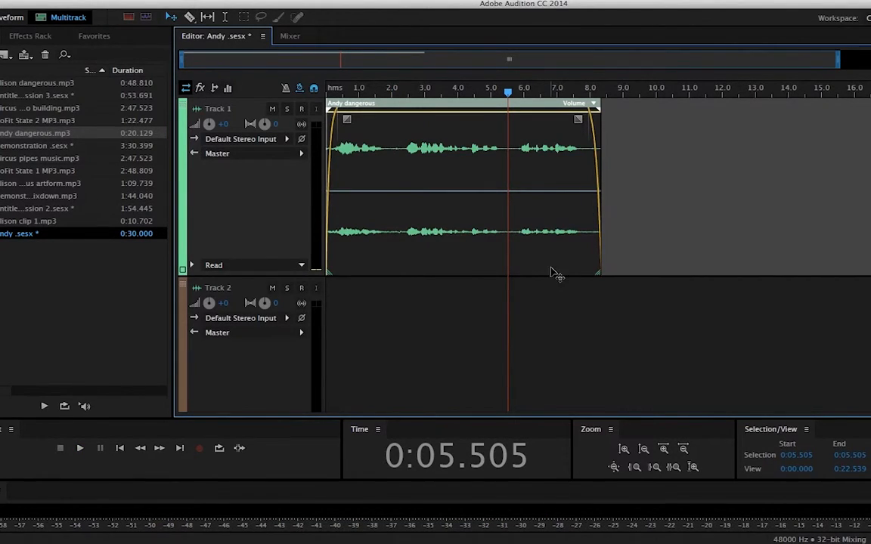
Lower the clip's volume envelope to a moderate boost and play the clip from 0:00.000 to check the level
{"action": "left_click_drag", "start_coordinate": [487, 115], "coordinate": [488, 144]}
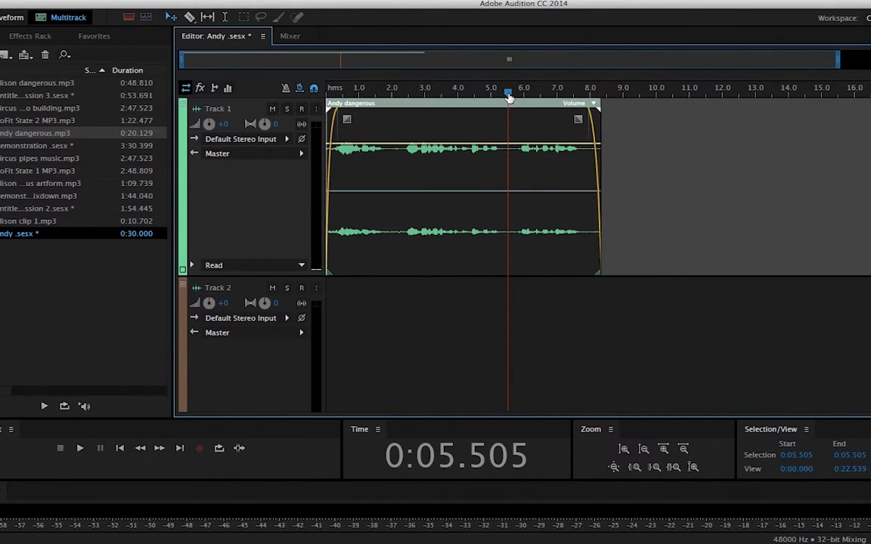
{"action": "left_click_drag", "start_coordinate": [509, 96], "coordinate": [310, 89]}
{"action": "key", "text": "space"}
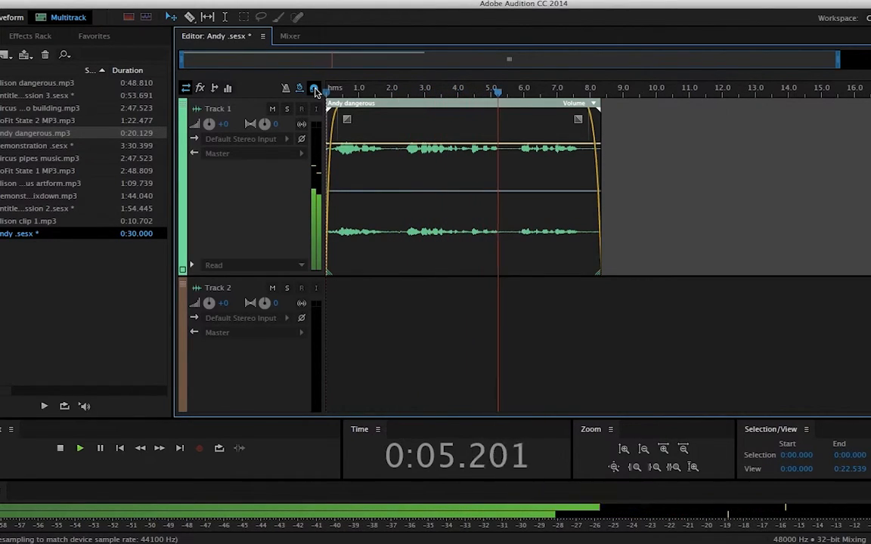
{"action": "key", "text": "space"}
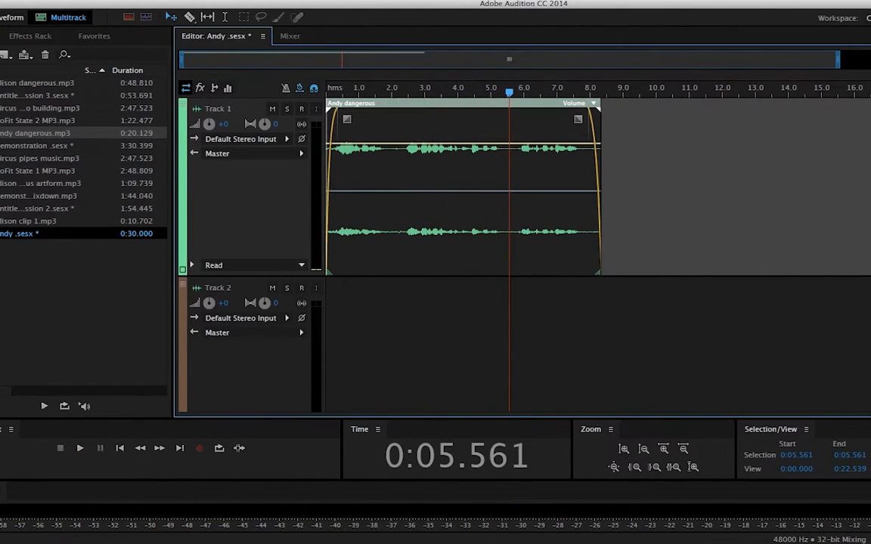
Export the entire session as an MP3 mixdown, naming the file with the interviewee's first name and the number 1
{"action": "left_click", "coordinate": [68, 1]}
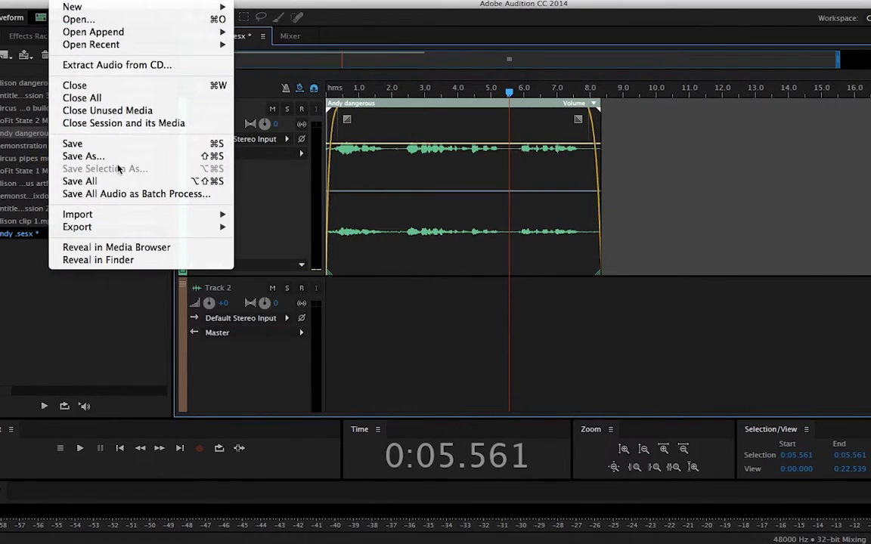
{"action": "mouse_move", "coordinate": [129, 231]}
{"action": "mouse_move", "coordinate": [217, 234]}
{"action": "mouse_move", "coordinate": [276, 276]}
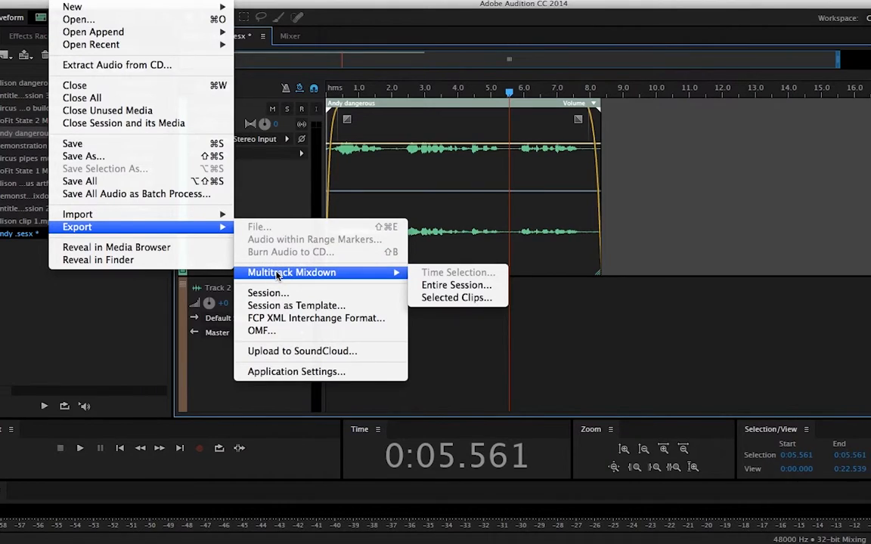
{"action": "left_click", "coordinate": [446, 287]}
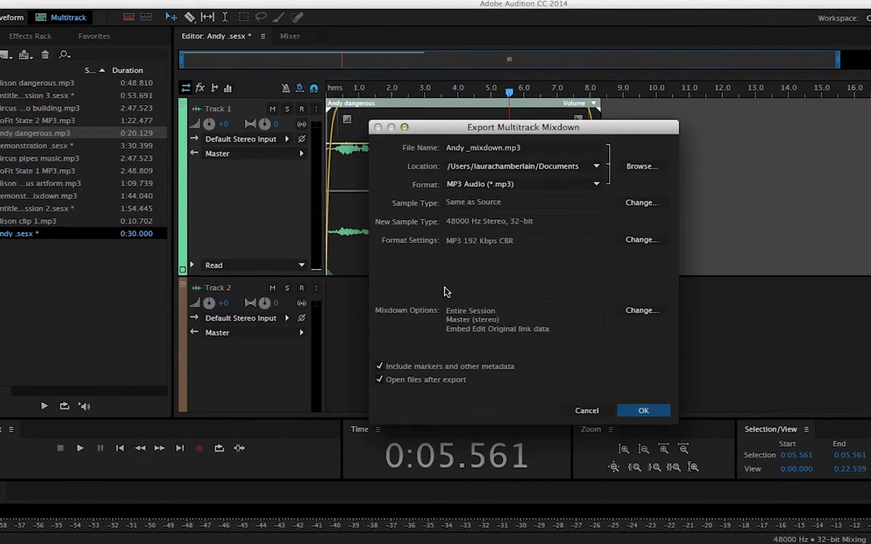
{"action": "left_click", "coordinate": [543, 150]}
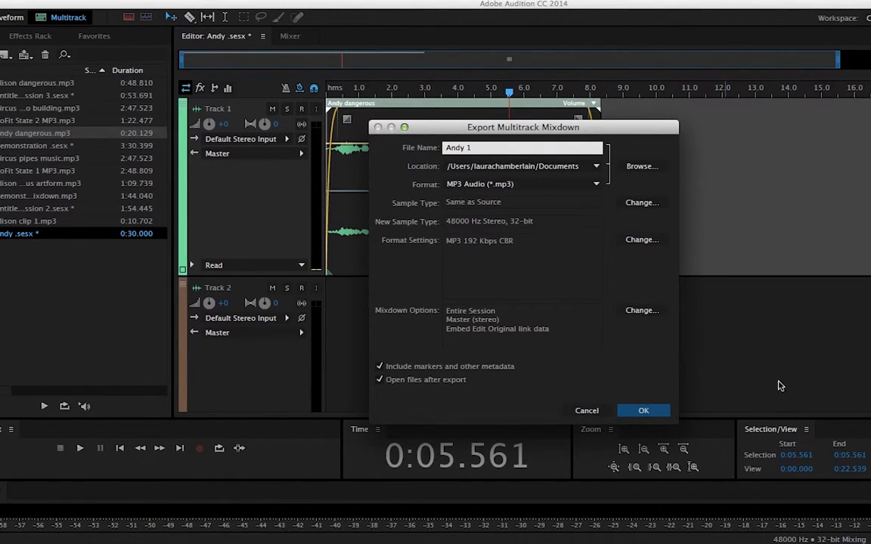
{"action": "left_click", "coordinate": [645, 414]}
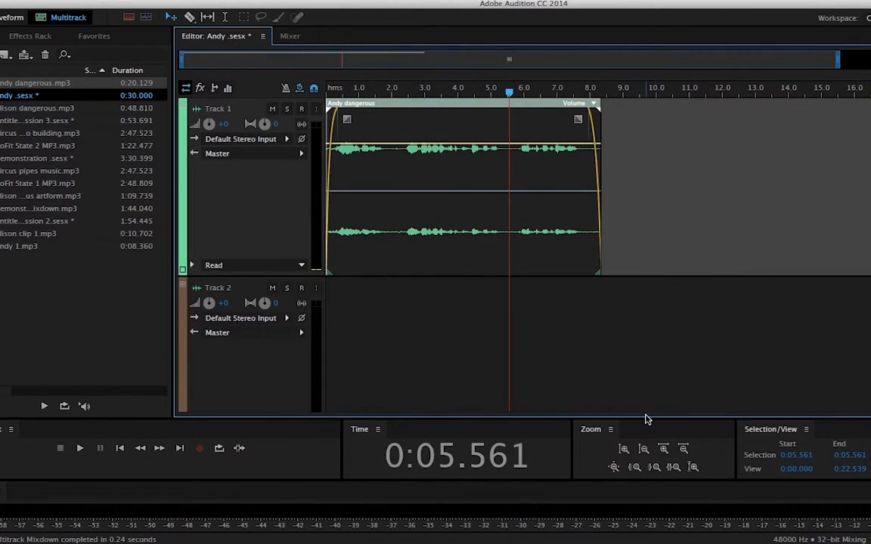
Replace the clip on Track 1 with NoFit State 2 MP3.mp3 at the session start and play its opening
{"action": "left_click", "coordinate": [10, 250]}
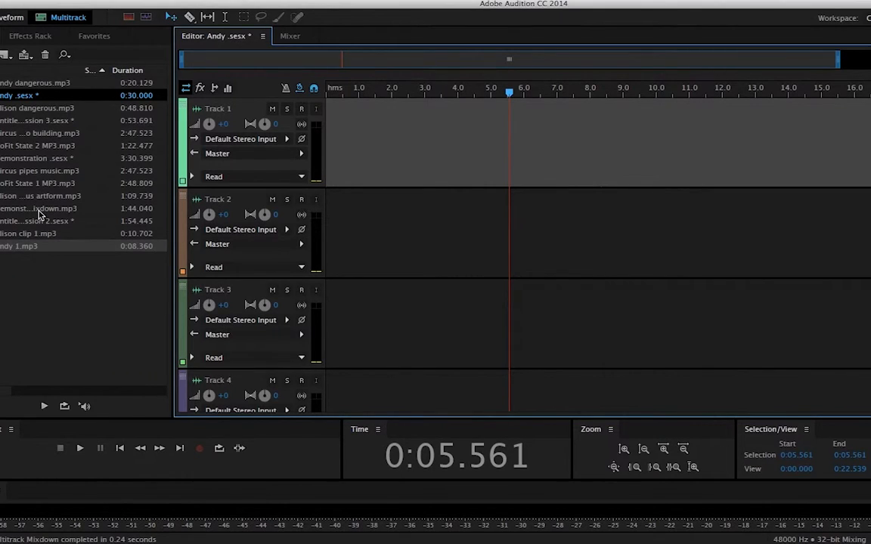
{"action": "left_click_drag", "start_coordinate": [39, 152], "coordinate": [305, 147]}
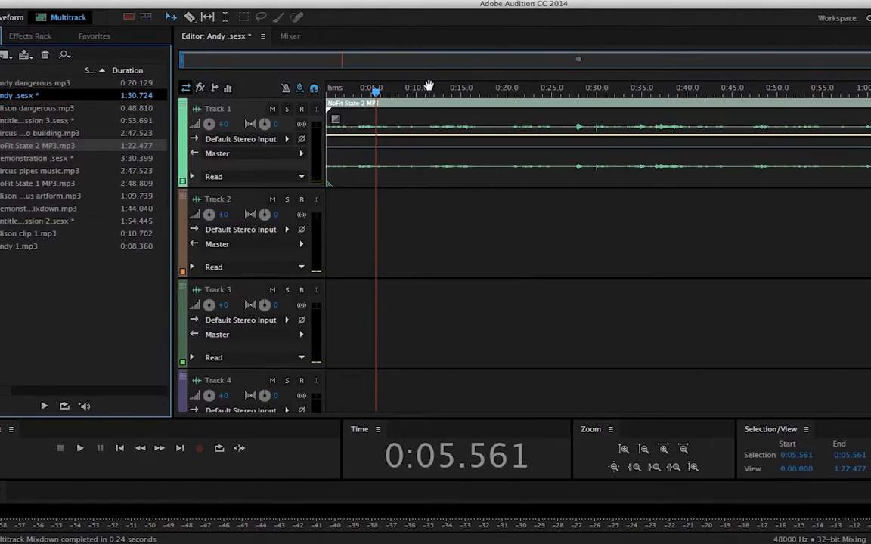
{"action": "left_click_drag", "start_coordinate": [375, 91], "coordinate": [310, 89]}
{"action": "key", "text": "space"}
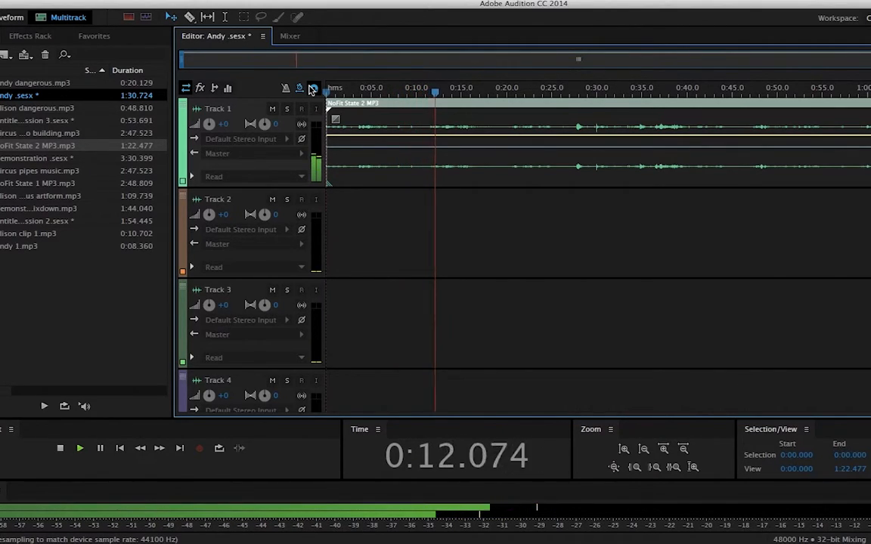
{"action": "key", "text": "space"}
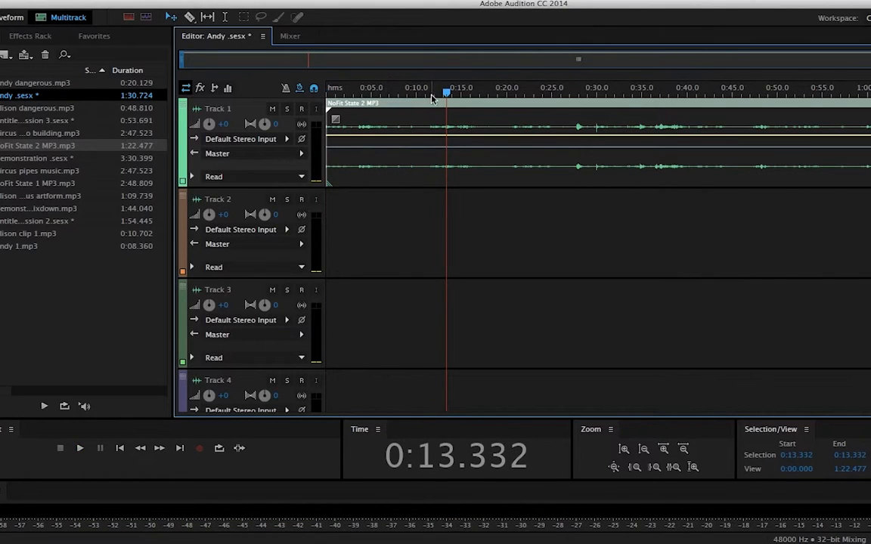
Replay the clip from about 0:10, split it at 0:07.741 and delete the section before the split
{"action": "left_click_drag", "start_coordinate": [449, 97], "coordinate": [415, 95]}
{"action": "key", "text": "space"}
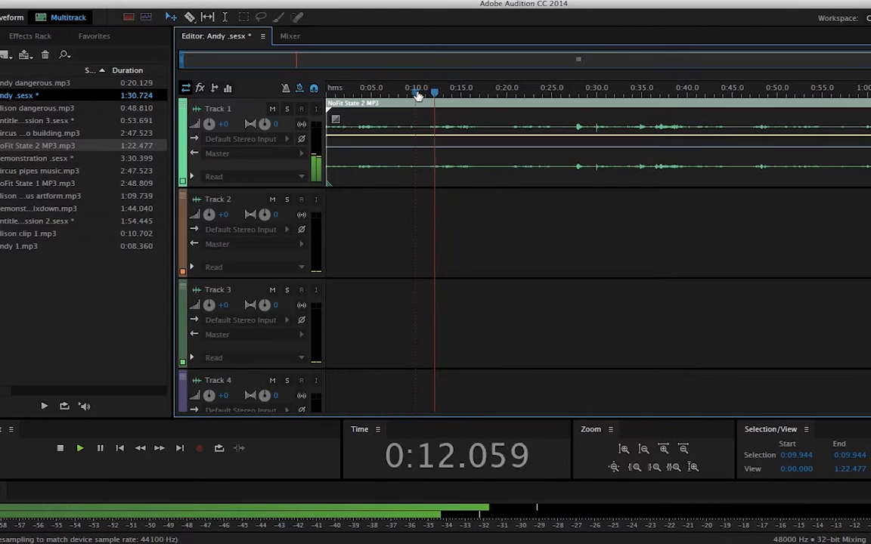
{"action": "key", "text": "space"}
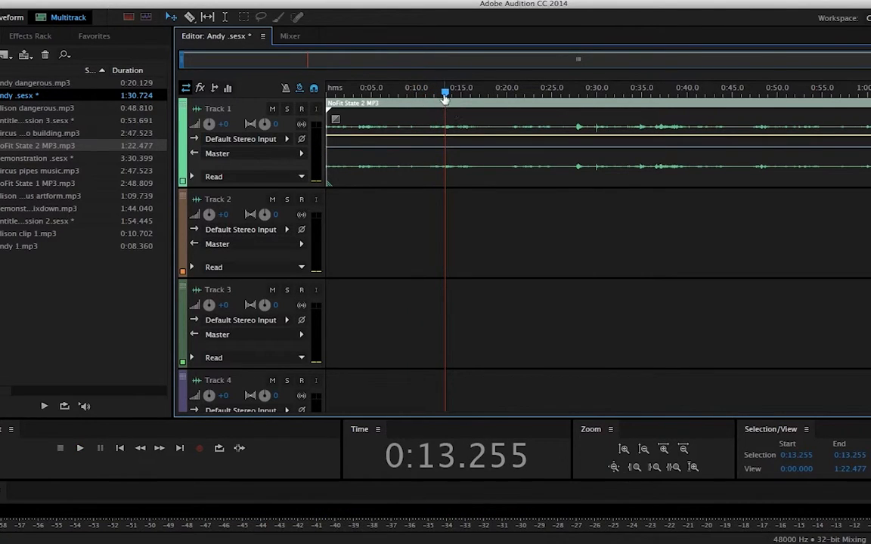
{"action": "left_click_drag", "start_coordinate": [446, 97], "coordinate": [395, 96]}
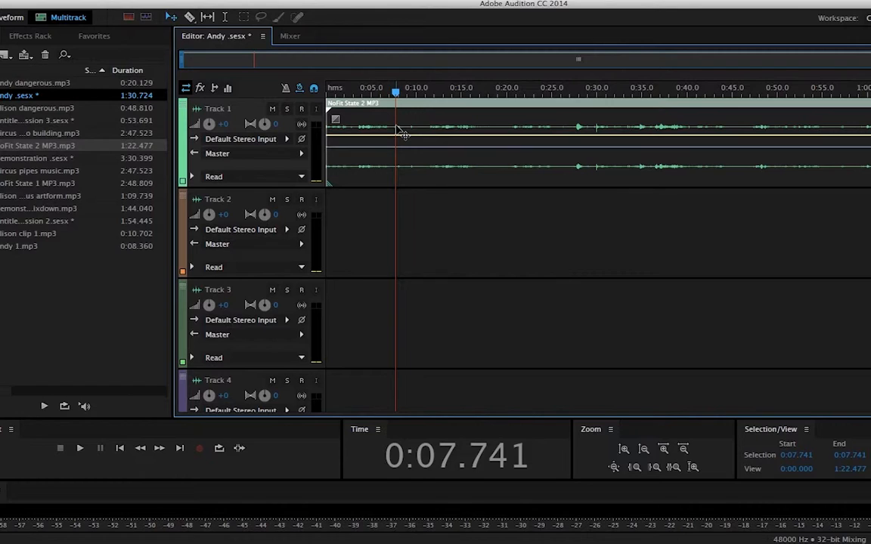
{"action": "right_click", "coordinate": [396, 126]}
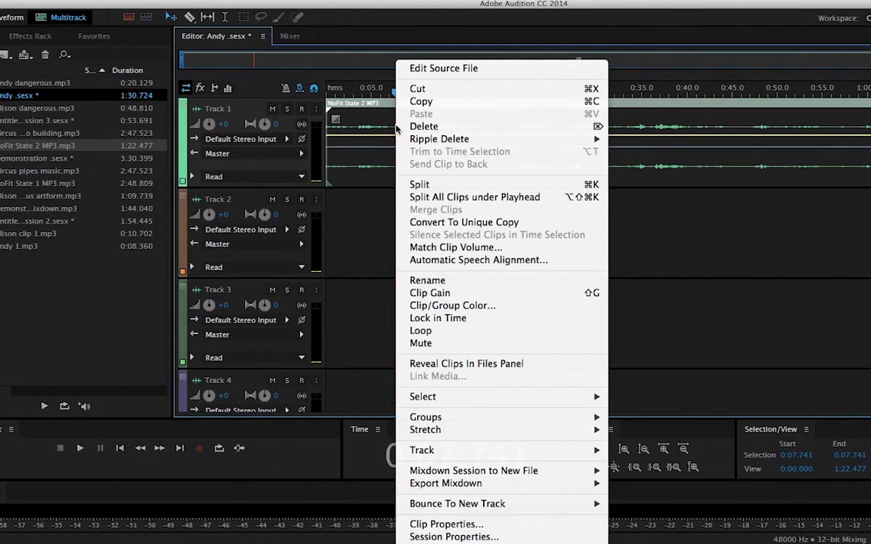
{"action": "left_click", "coordinate": [420, 185]}
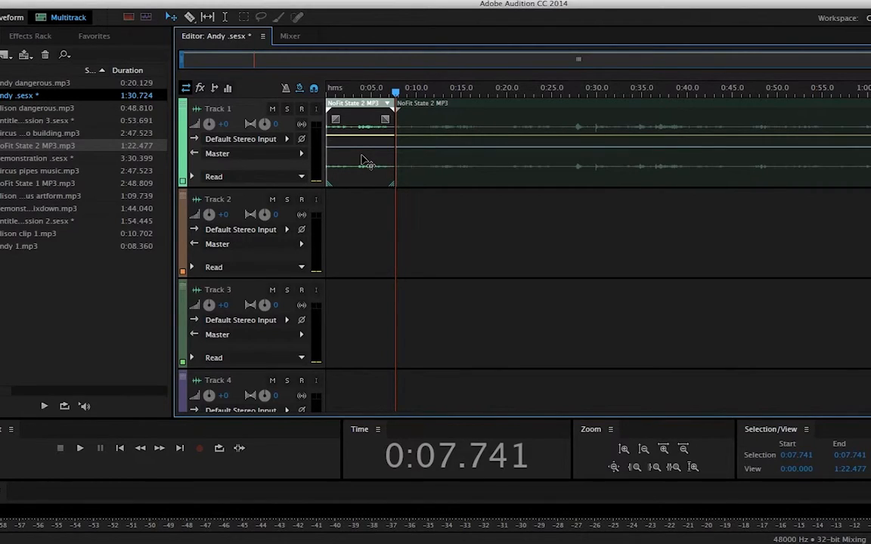
{"action": "key", "text": "Delete"}
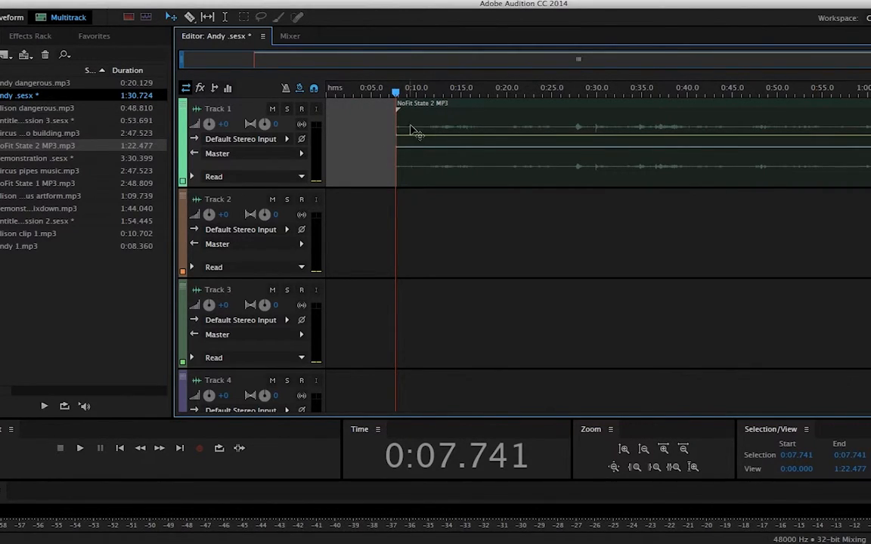
Move the remaining NoFit State 2 MP3 clip to the start of Track 1 and play it from 0:00.000
{"action": "left_click_drag", "start_coordinate": [414, 132], "coordinate": [350, 125]}
{"action": "left_click_drag", "start_coordinate": [396, 98], "coordinate": [327, 89]}
{"action": "key", "text": "space"}
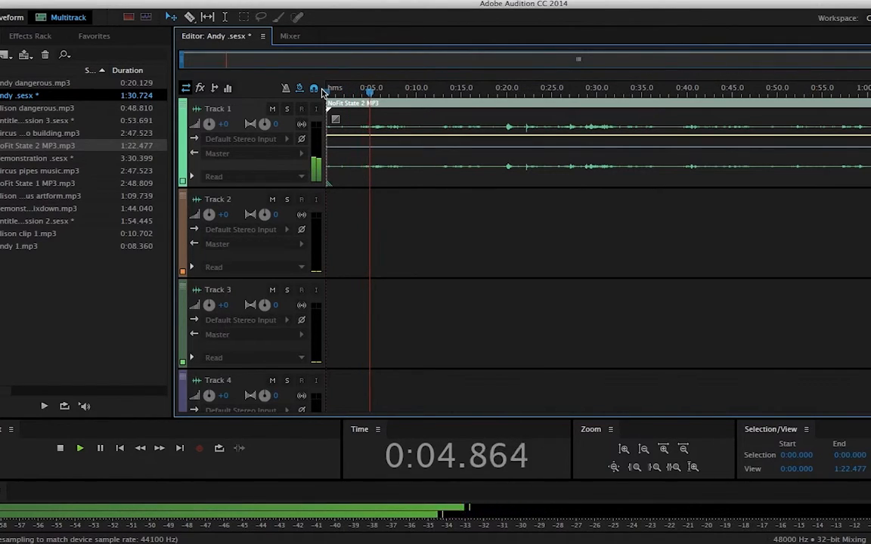
{"action": "key", "text": "space"}
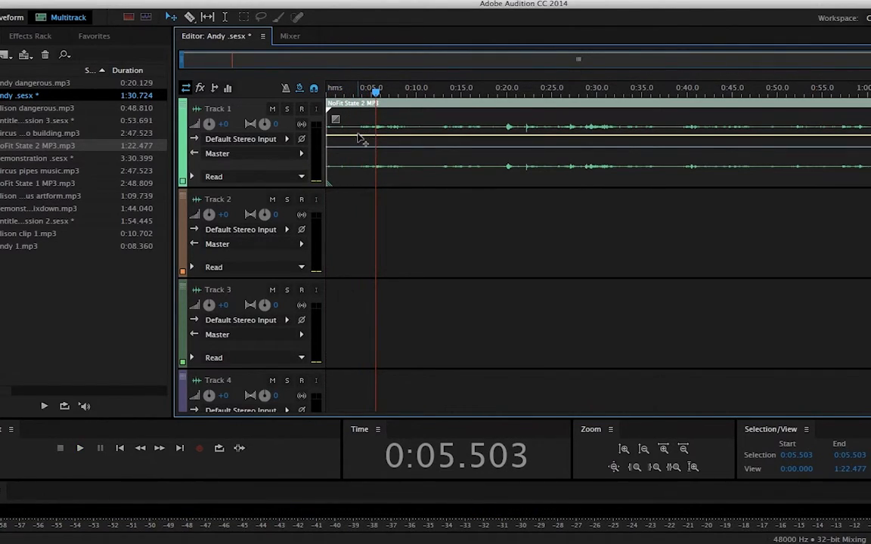
Raise the NoFit State 2 MP3 clip's volume envelope well above its original level, checking it by playing from 0:00.000
{"action": "left_click_drag", "start_coordinate": [362, 135], "coordinate": [311, 88]}
{"action": "key", "text": "space"}
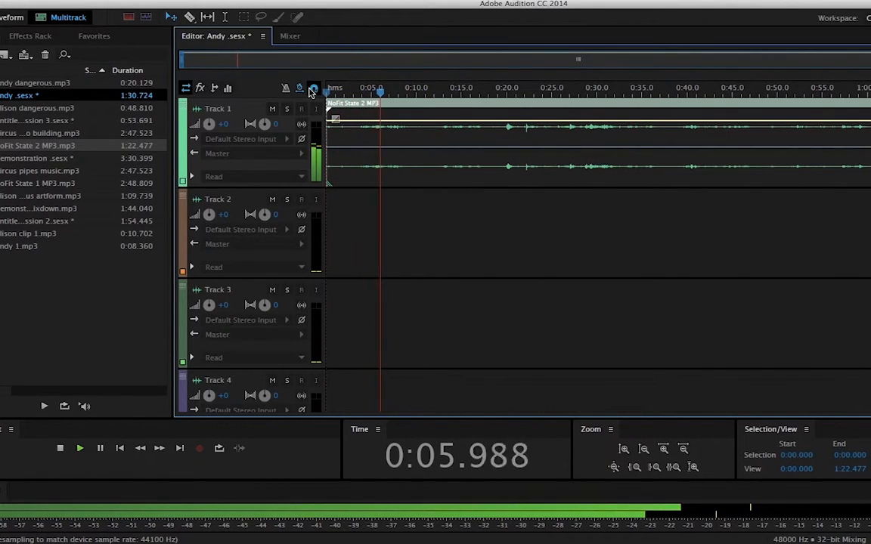
{"action": "key", "text": "space"}
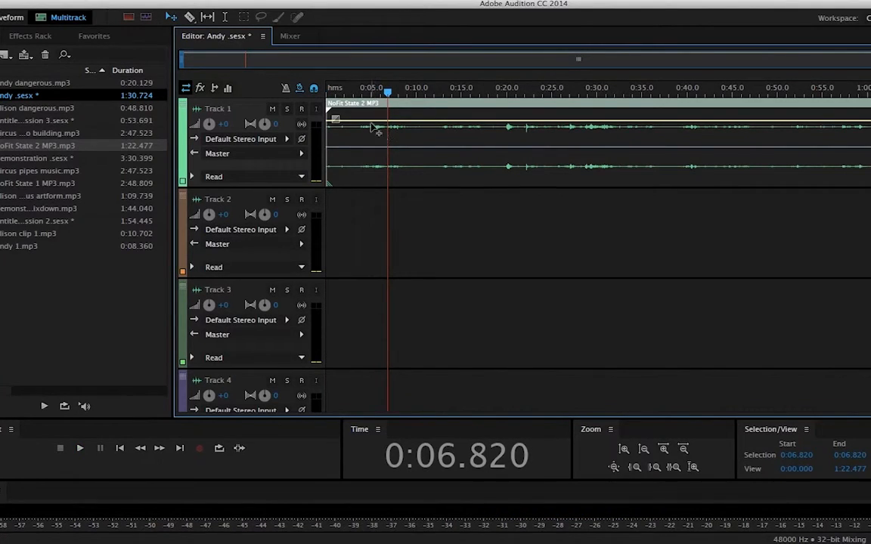
{"action": "left_click_drag", "start_coordinate": [371, 121], "coordinate": [371, 118]}
Try a curved fade-in about 6 seconds long at the clip's start, play it from 0:00.000, and remove the fade
{"action": "left_click_drag", "start_coordinate": [390, 96], "coordinate": [304, 93]}
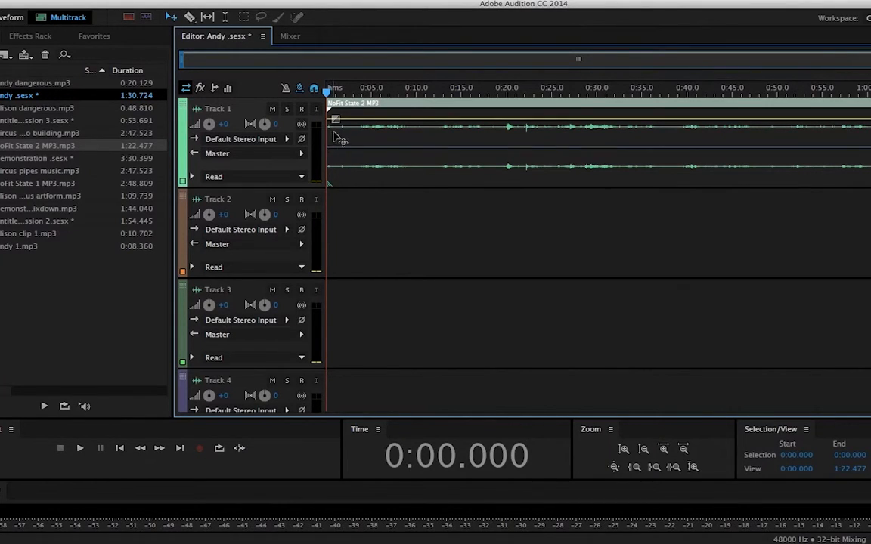
{"action": "left_click_drag", "start_coordinate": [332, 114], "coordinate": [391, 106]}
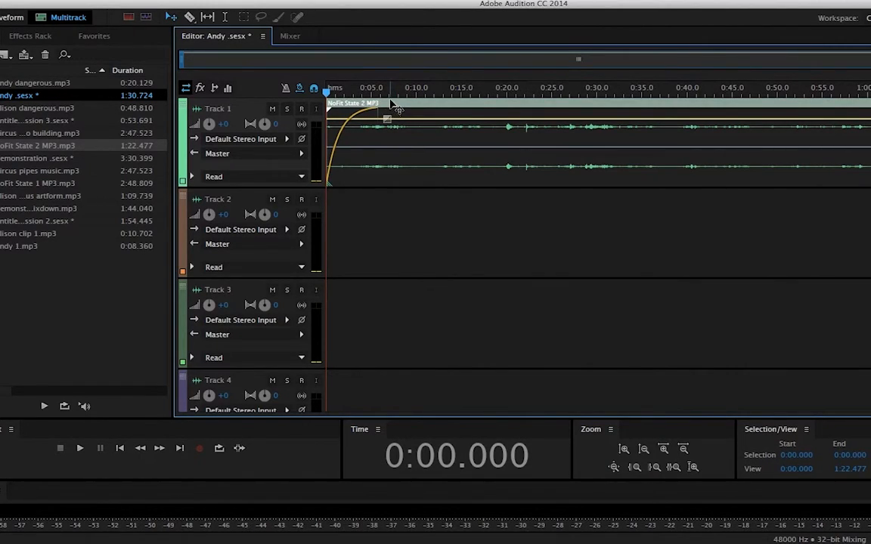
{"action": "key", "text": "space"}
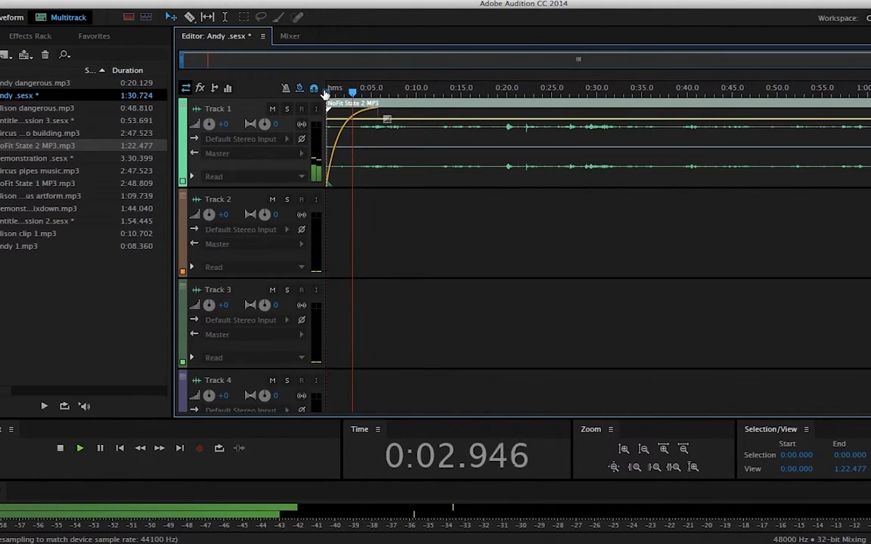
{"action": "key", "text": "space"}
{"action": "left_click_drag", "start_coordinate": [381, 113], "coordinate": [298, 95]}
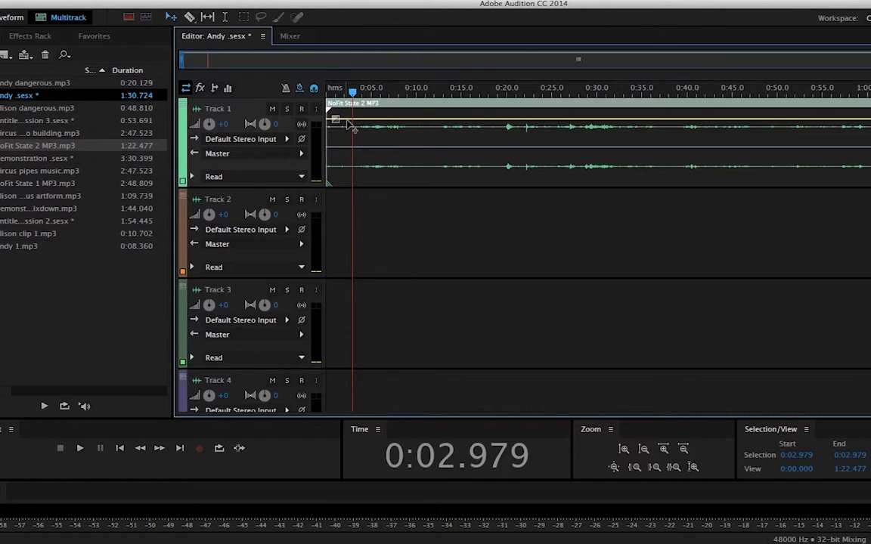
Fade the clip in with volume keyframes rising from the minimum at its start to full level at about 0:02.5, and play it
{"action": "left_click", "coordinate": [363, 199]}
{"action": "left_click", "coordinate": [355, 140]}
{"action": "left_click", "coordinate": [329, 120]}
{"action": "left_click_drag", "start_coordinate": [333, 121], "coordinate": [331, 192]}
{"action": "left_click_drag", "start_coordinate": [353, 92], "coordinate": [327, 88]}
{"action": "key", "text": "space"}
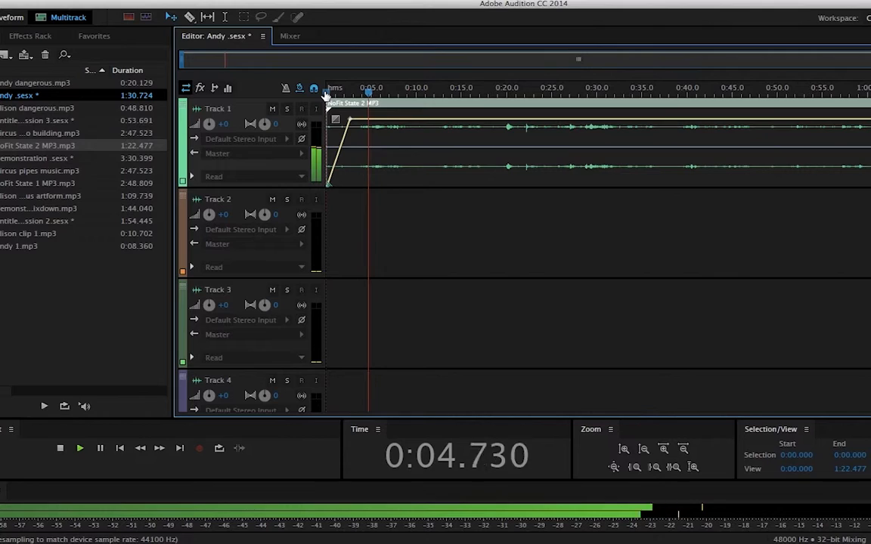
Move the NoFit State 2 MP3 clip to Track 2 at about 0:16 and place Alison clip 1 at the start of Track 1
{"action": "key", "text": "space"}
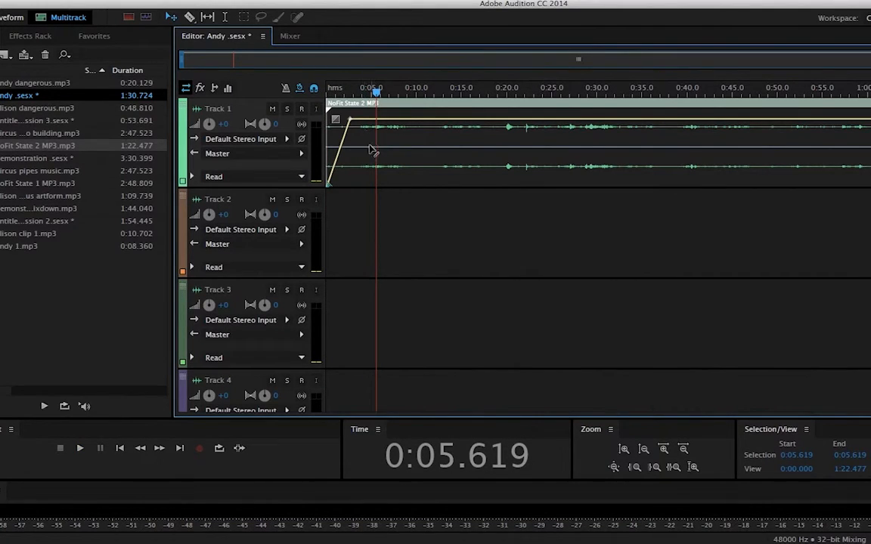
{"action": "mouse_move", "coordinate": [354, 123]}
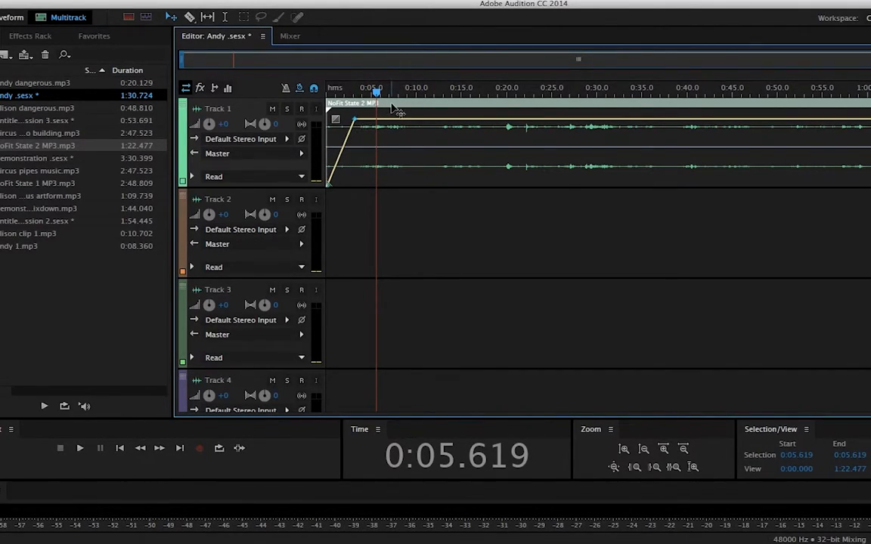
{"action": "left_click_drag", "start_coordinate": [394, 109], "coordinate": [537, 213]}
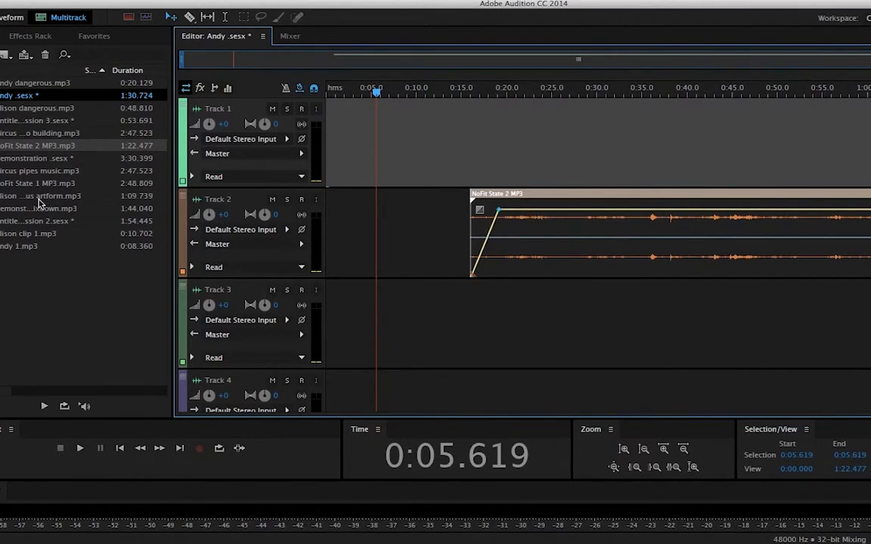
{"action": "left_click_drag", "start_coordinate": [45, 240], "coordinate": [293, 176]}
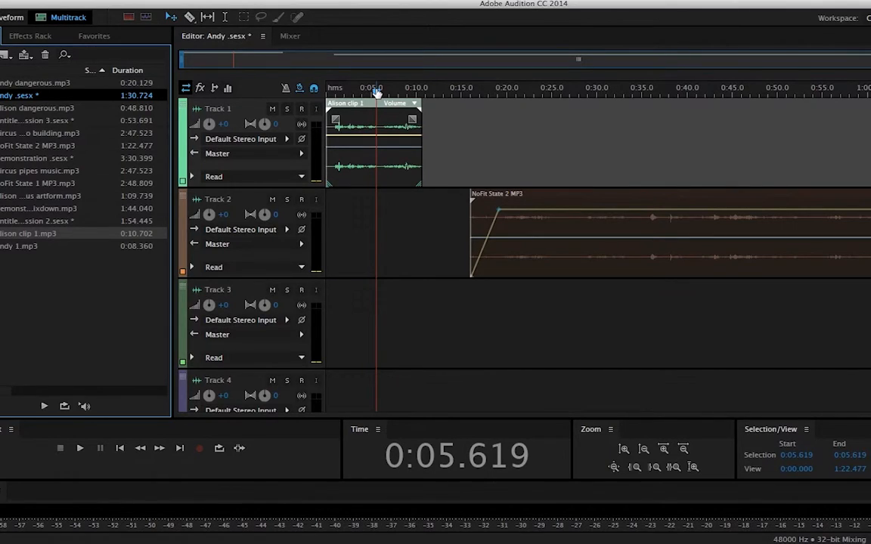
Shift the NoFit State 2 MP3 clip to start at about 0:08.3, under the end of the interview clip, and play from 0:00.000
{"action": "left_click_drag", "start_coordinate": [376, 91], "coordinate": [324, 90]}
{"action": "left_click_drag", "start_coordinate": [490, 205], "coordinate": [426, 213]}
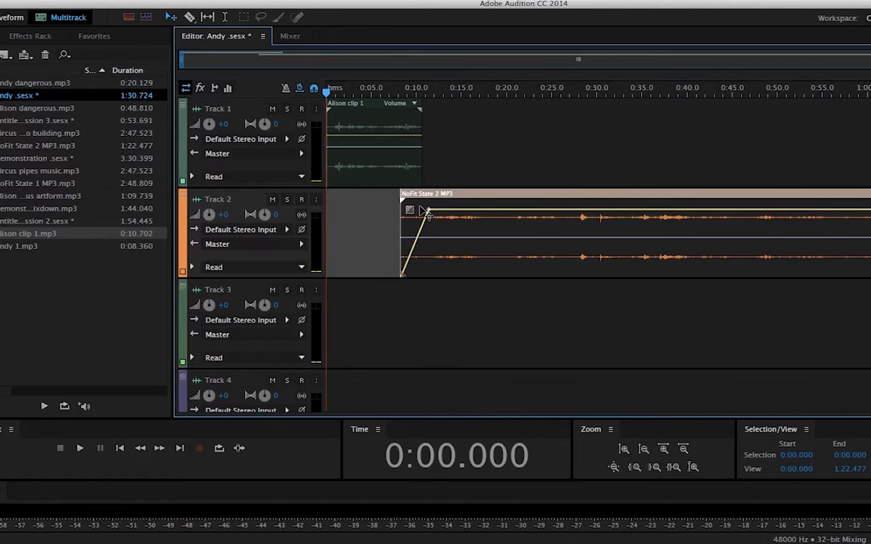
{"action": "key", "text": "space"}
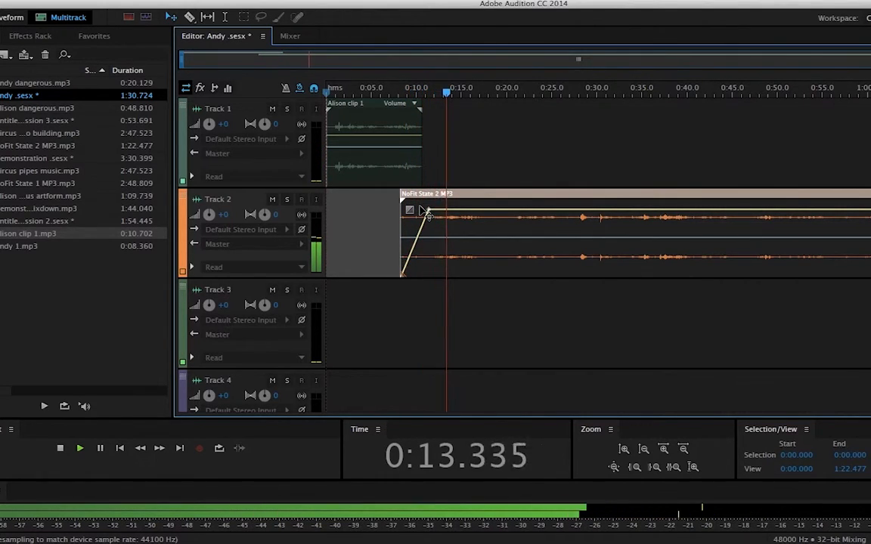
{"action": "key", "text": "space"}
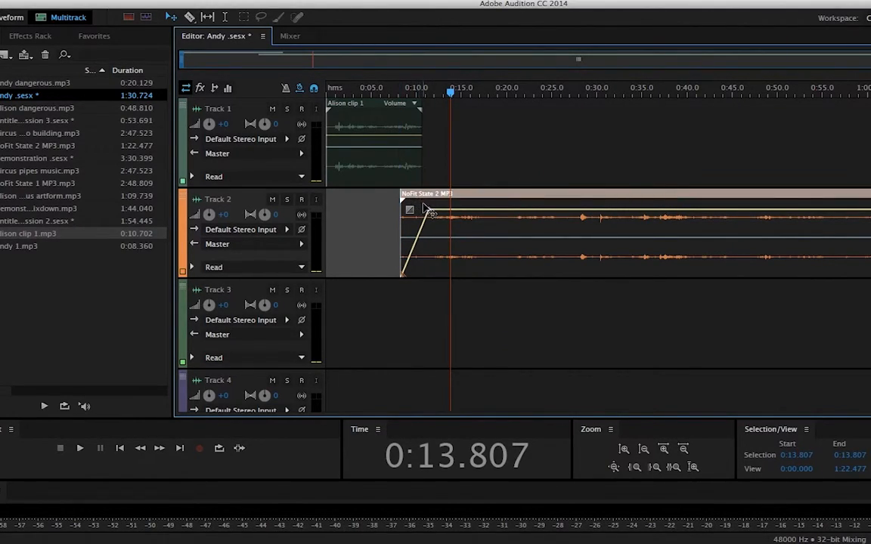
Move the NoFit State 2 MP3 clip earlier to start at about 0:07 and play the session from 0:08.251
{"action": "left_click_drag", "start_coordinate": [425, 204], "coordinate": [414, 239]}
{"action": "left_click_drag", "start_coordinate": [451, 97], "coordinate": [400, 91]}
{"action": "key", "text": "space"}
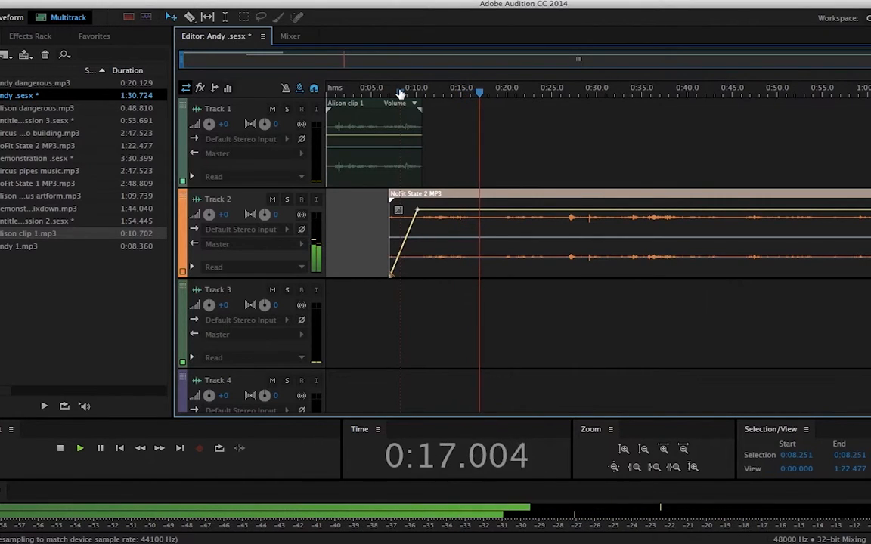
{"action": "key", "text": "space"}
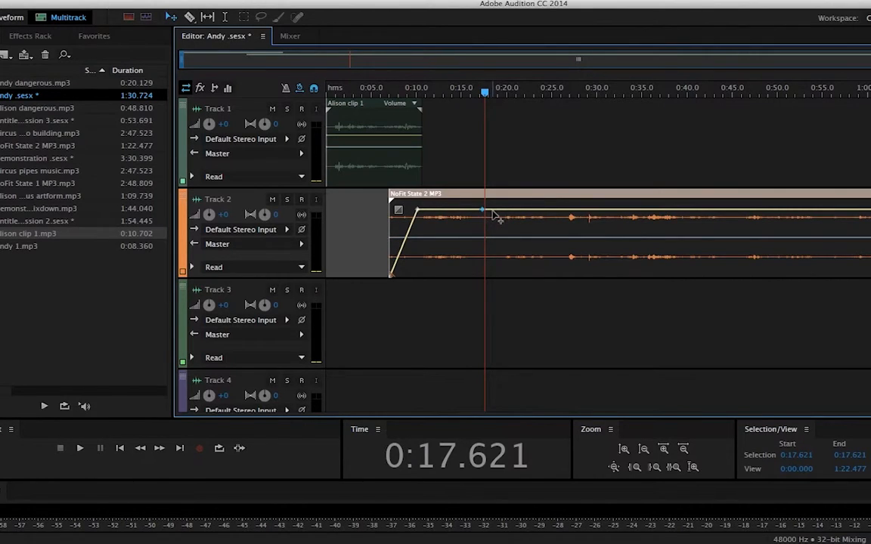
Lower the NoFit State 2 MP3 volume between about 0:17.4 and 0:19.2, and place Andy dangerous.mp3 on Track 1 at 0:17.621
{"action": "left_click_drag", "start_coordinate": [493, 213], "coordinate": [505, 255]}
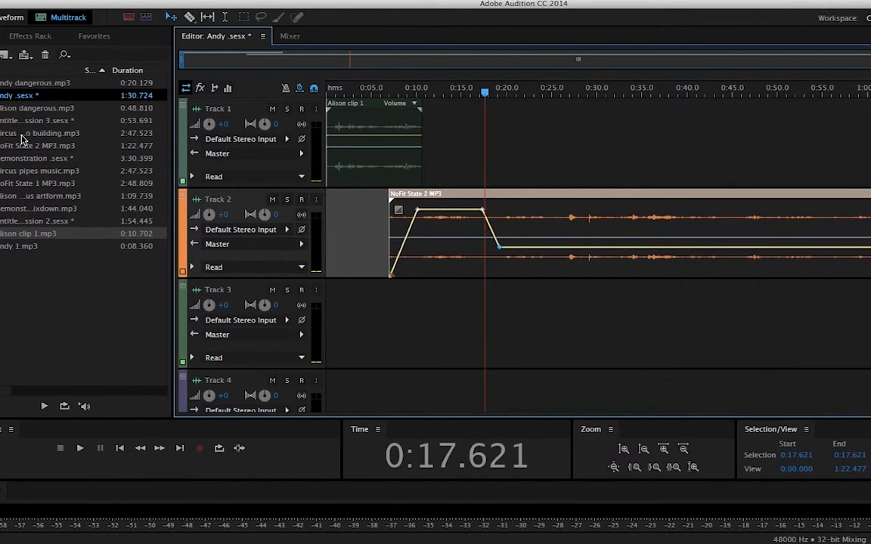
{"action": "left_click_drag", "start_coordinate": [23, 100], "coordinate": [521, 172]}
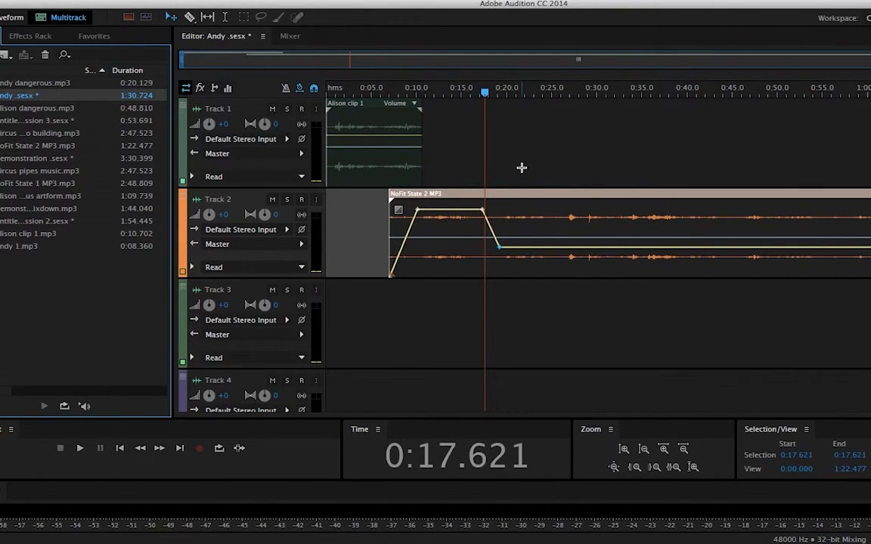
{"action": "left_click_drag", "start_coordinate": [41, 85], "coordinate": [486, 176]}
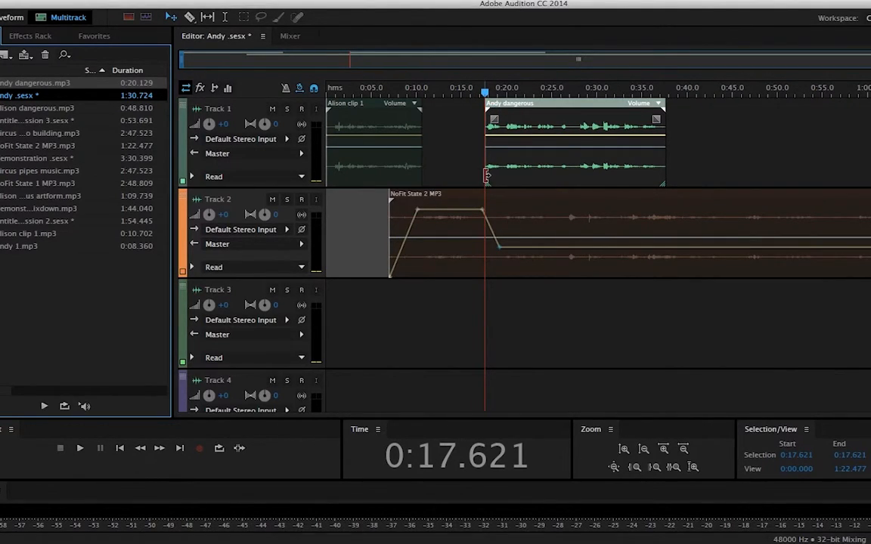
Try the Andy dangerous clip at about 0:18.8, play from 0:13.601, and shift the clip to about 0:17.7
{"action": "left_click_drag", "start_coordinate": [499, 117], "coordinate": [450, 95]}
{"action": "key", "text": "space"}
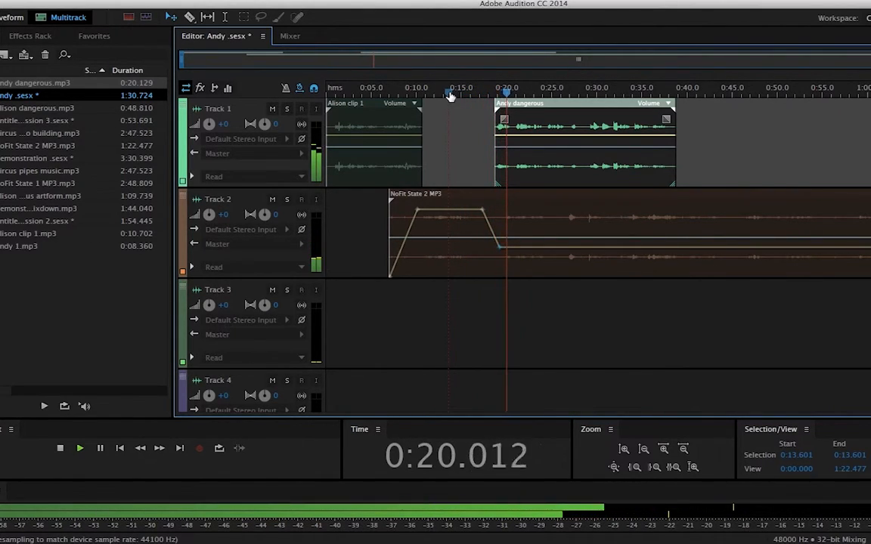
{"action": "key", "text": "space"}
{"action": "left_click_drag", "start_coordinate": [519, 115], "coordinate": [510, 115]}
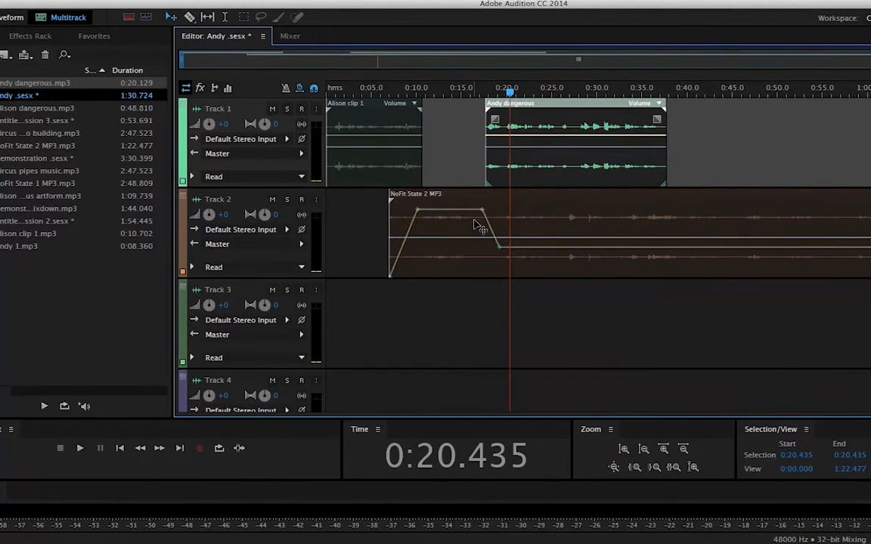
Start the NoFit State 2 MP3 volume drop at about 0:16, move Andy dangerous to about 0:17, and play from 0:12.723
{"action": "left_click", "coordinate": [478, 219]}
{"action": "left_click_drag", "start_coordinate": [484, 213], "coordinate": [472, 212]}
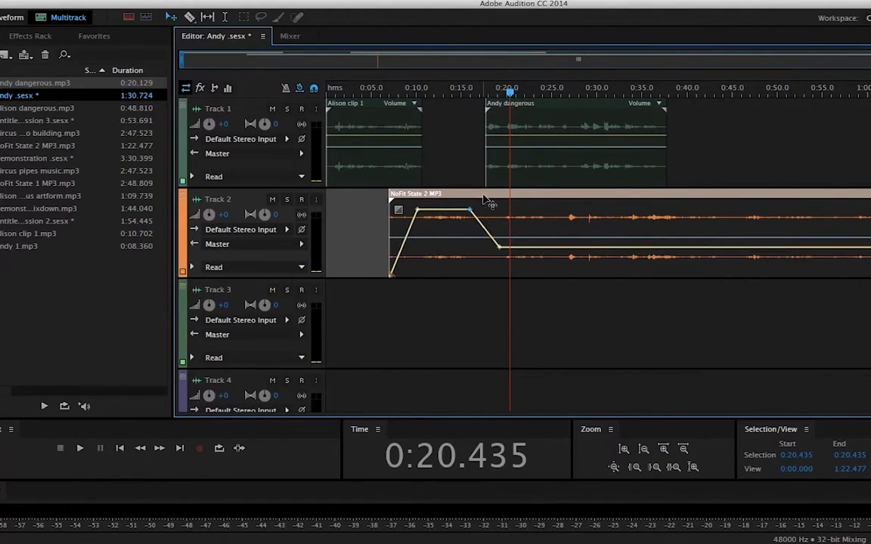
{"action": "left_click_drag", "start_coordinate": [498, 121], "coordinate": [441, 92]}
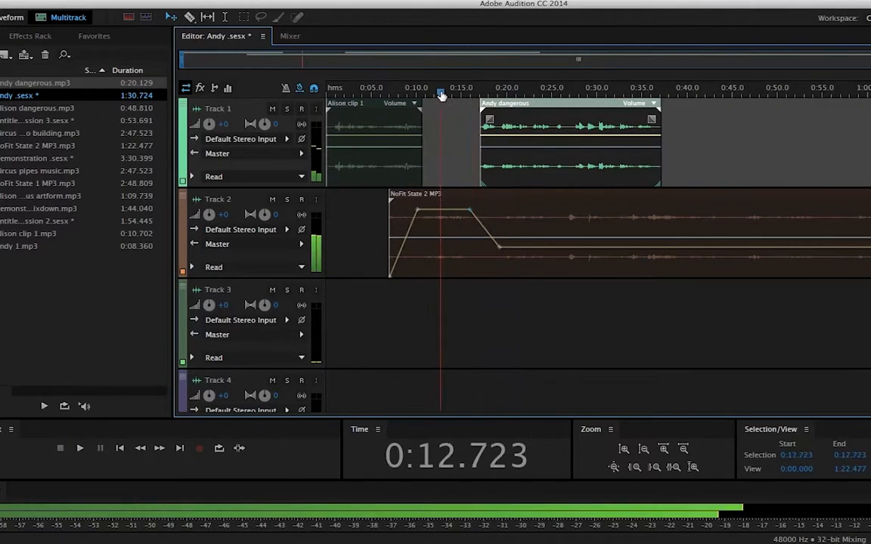
{"action": "key", "text": "space"}
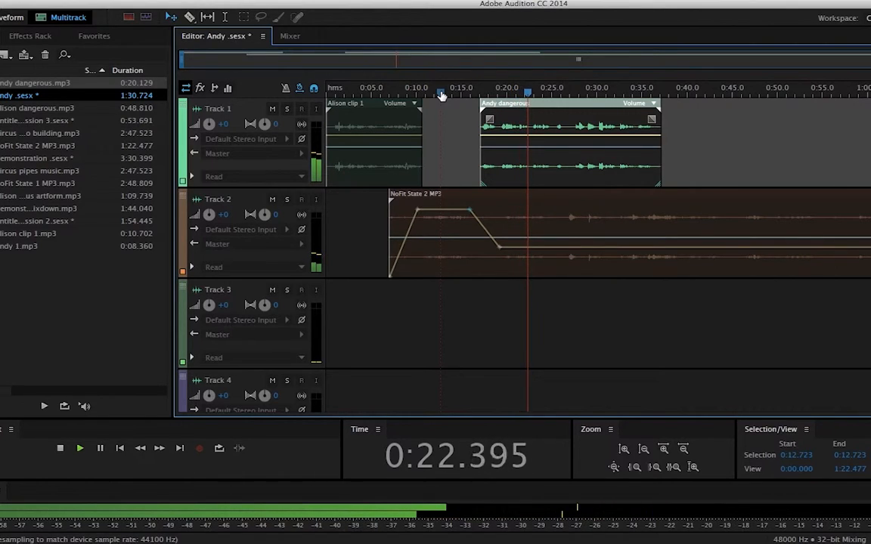
{"action": "key", "text": "space"}
Fade the NoFit State 2 MP3 clip down to minimum volume with a keyframe at about 0:24.8
{"action": "left_click", "coordinate": [514, 223]}
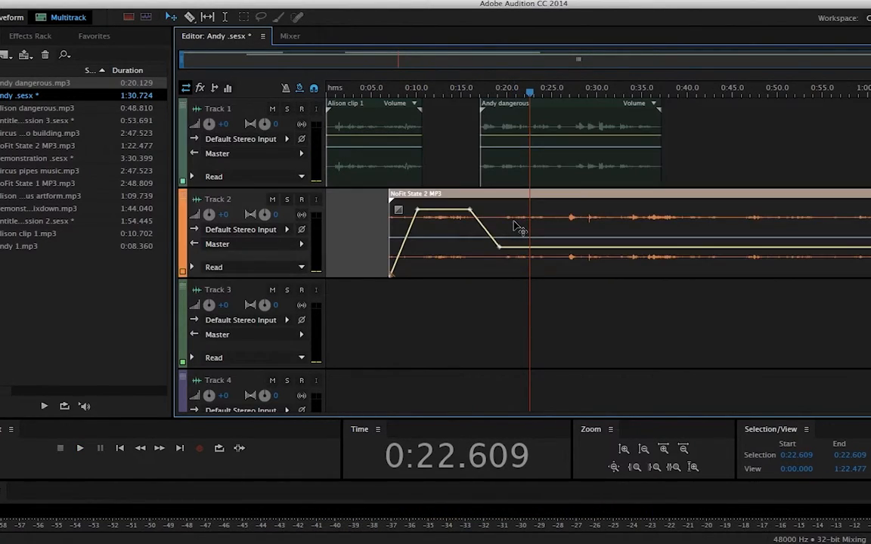
{"action": "left_click_drag", "start_coordinate": [529, 252], "coordinate": [548, 280]}
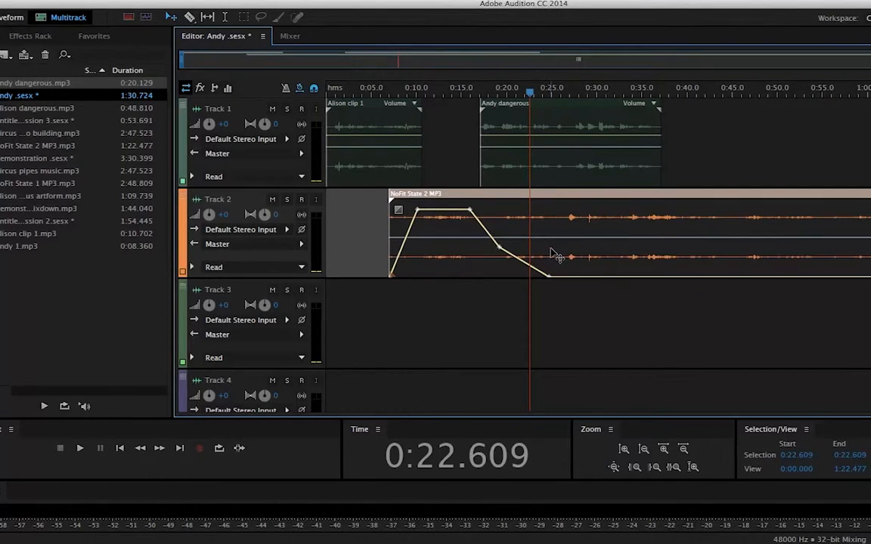
Split the NoFit State 2 MP3 clip at 0:24.772, delete the part after the split, and play on from there
{"action": "left_click_drag", "start_coordinate": [529, 95], "coordinate": [550, 91]}
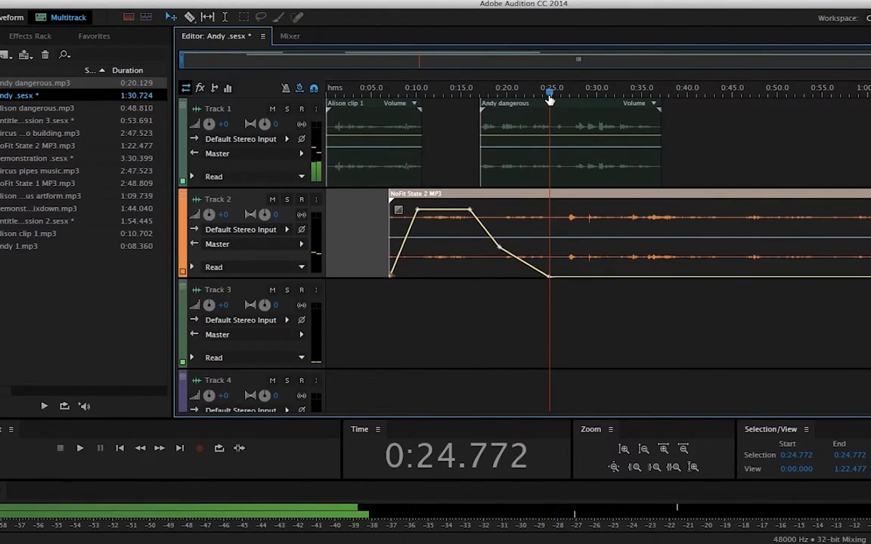
{"action": "right_click", "coordinate": [552, 234]}
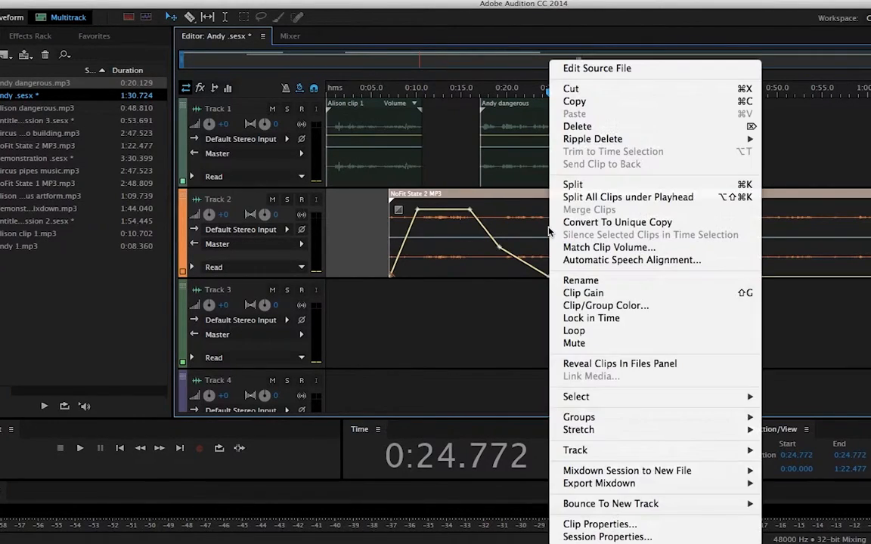
{"action": "left_click", "coordinate": [576, 184]}
{"action": "left_click", "coordinate": [586, 261]}
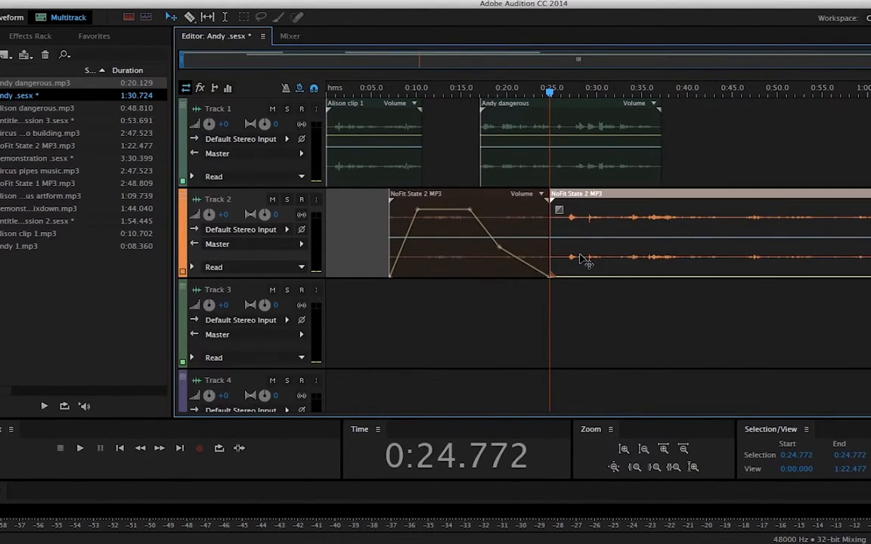
{"action": "key", "text": "Delete"}
{"action": "key", "text": "space"}
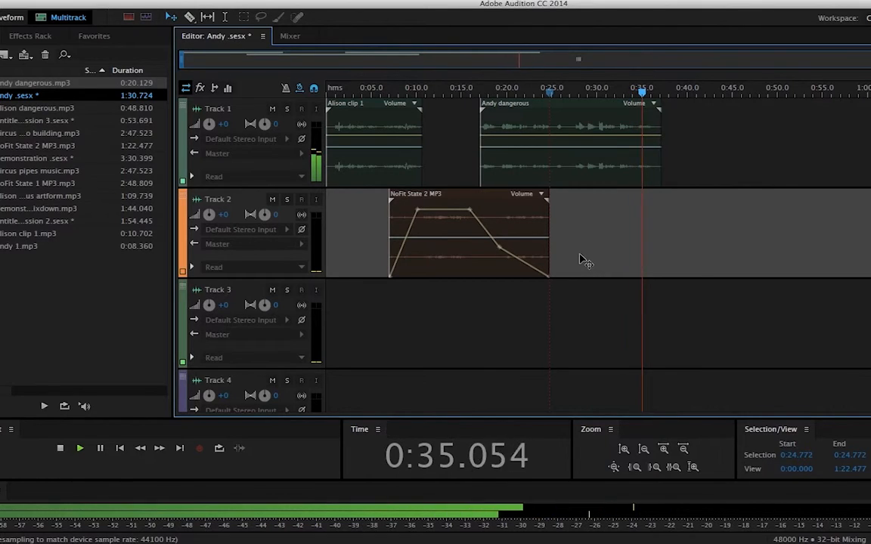
{"action": "key", "text": "space"}
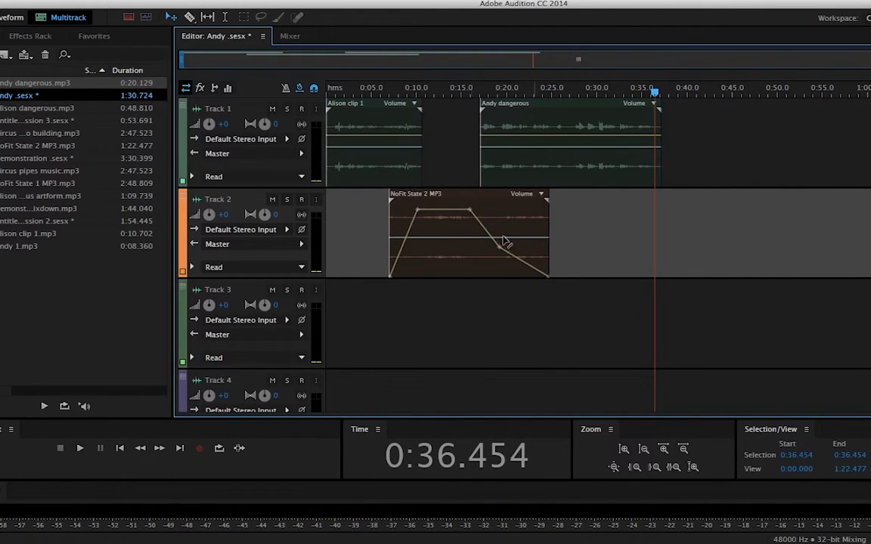
Try volume keyframes on the Andy dangerous clip, rising until about 0:19 and falling from 0:21.8 to 0:23.6, and remove them
{"action": "left_click", "coordinate": [346, 125]}
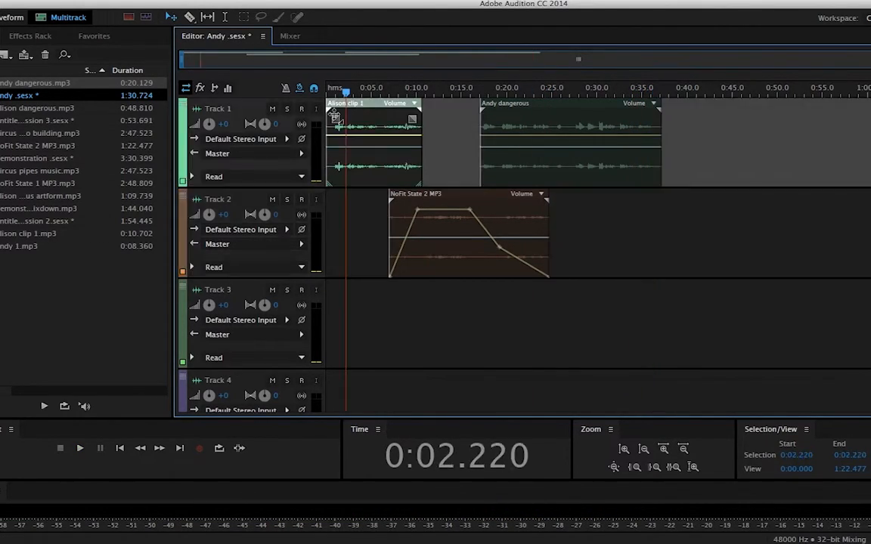
{"action": "left_click_drag", "start_coordinate": [341, 109], "coordinate": [327, 105]}
{"action": "left_click", "coordinate": [664, 449]}
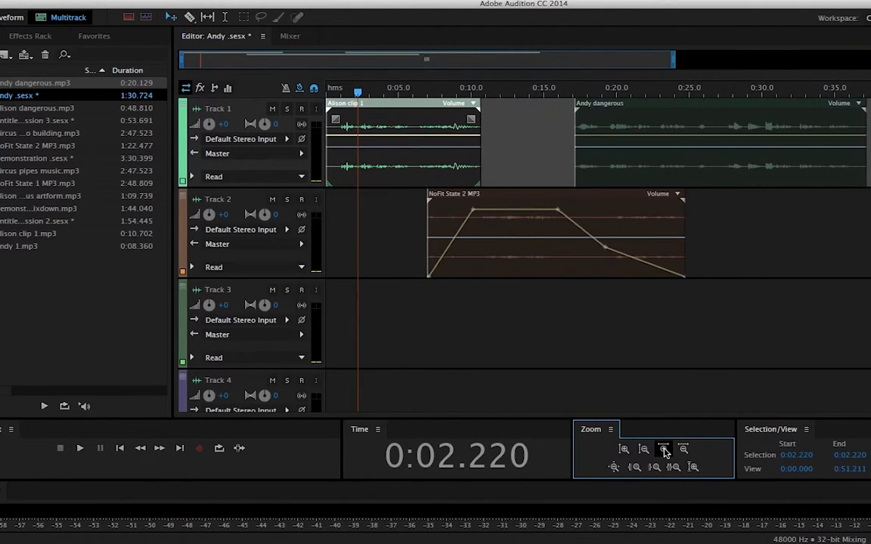
{"action": "left_click", "coordinate": [664, 451]}
{"action": "left_click", "coordinate": [664, 451]}
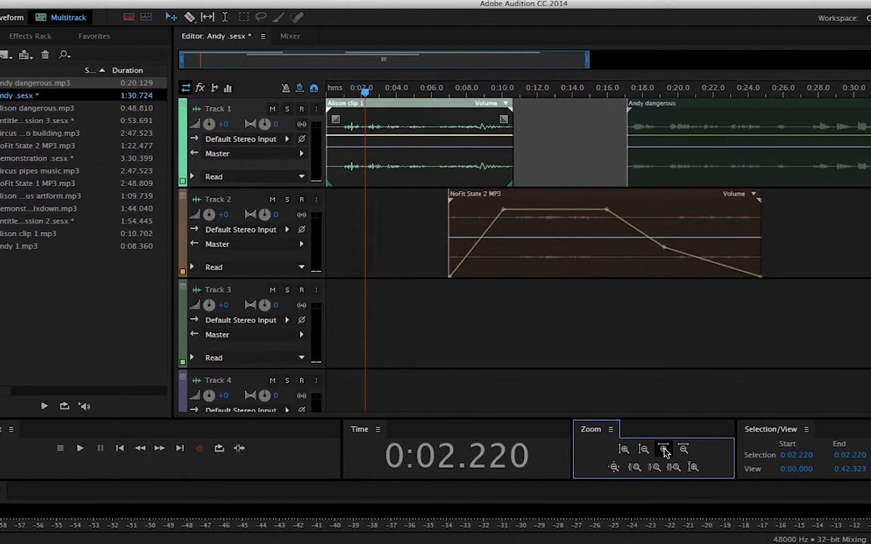
{"action": "left_click", "coordinate": [639, 144]}
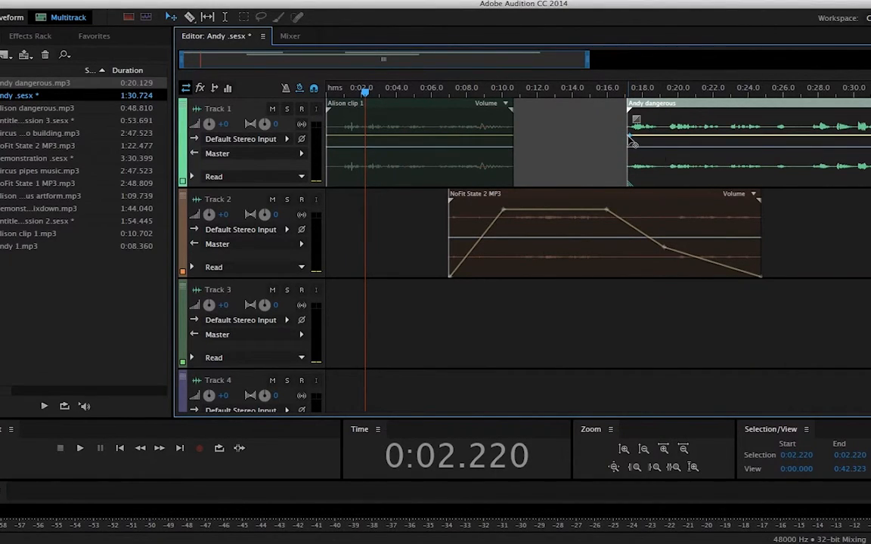
{"action": "left_click_drag", "start_coordinate": [630, 137], "coordinate": [662, 140]}
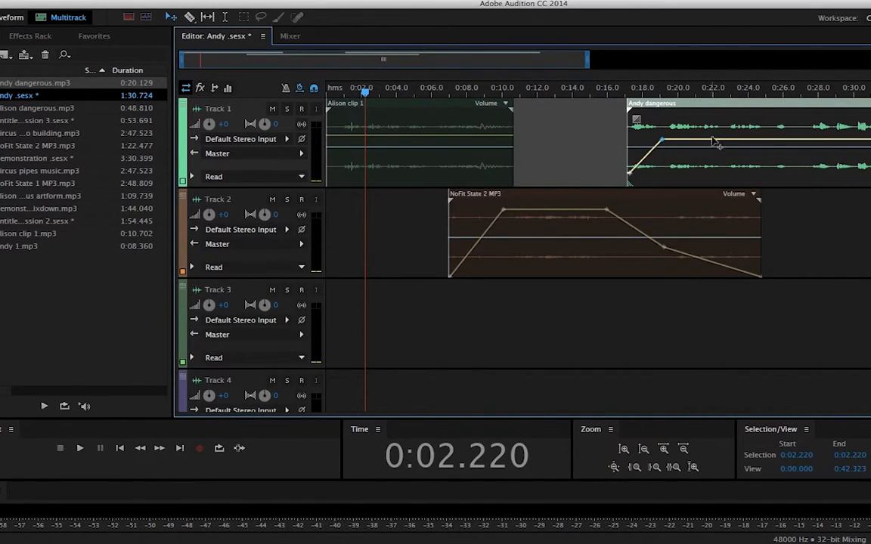
{"action": "left_click", "coordinate": [709, 140]}
{"action": "left_click_drag", "start_coordinate": [745, 141], "coordinate": [739, 171]}
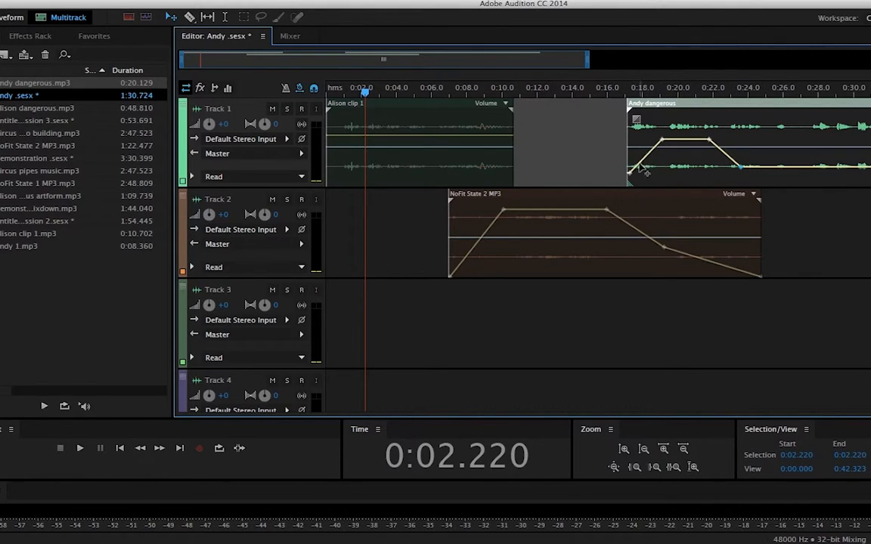
{"action": "left_click_drag", "start_coordinate": [632, 180], "coordinate": [618, 10]}
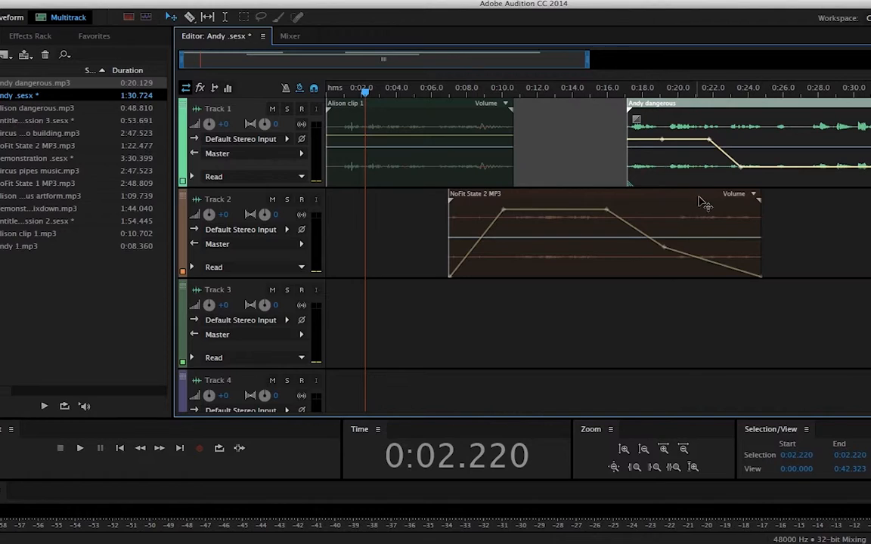
{"action": "left_click_drag", "start_coordinate": [742, 168], "coordinate": [744, 2]}
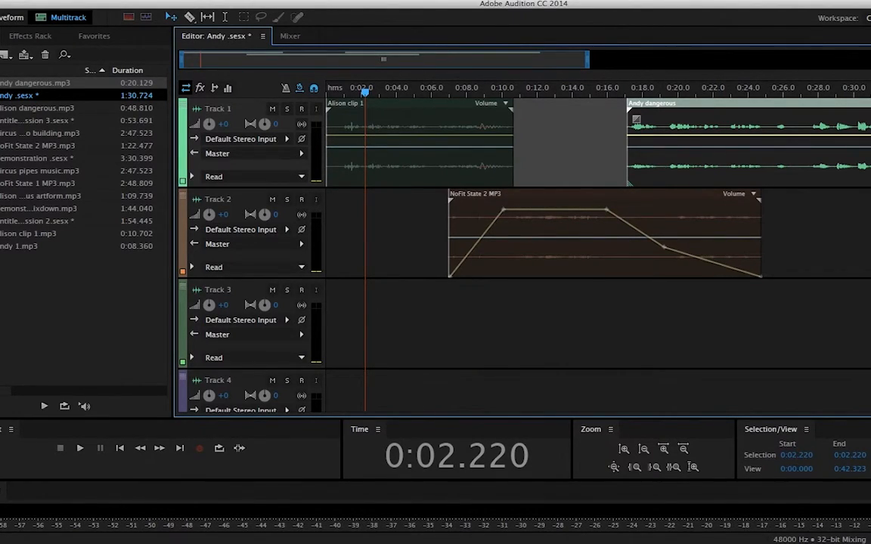
Export a mixdown of the entire session in MP3 format with the file name circus.mp3
{"action": "left_click", "coordinate": [57, 0]}
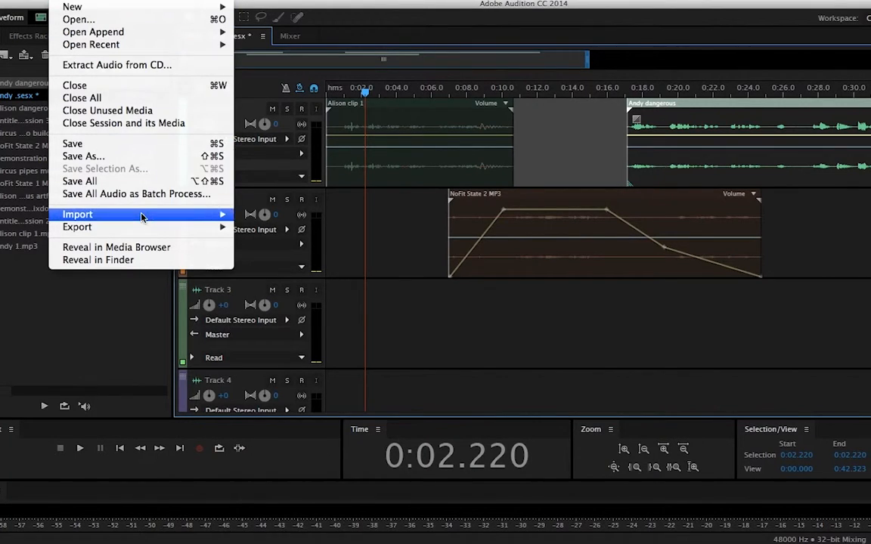
{"action": "mouse_move", "coordinate": [153, 229]}
{"action": "mouse_move", "coordinate": [288, 277]}
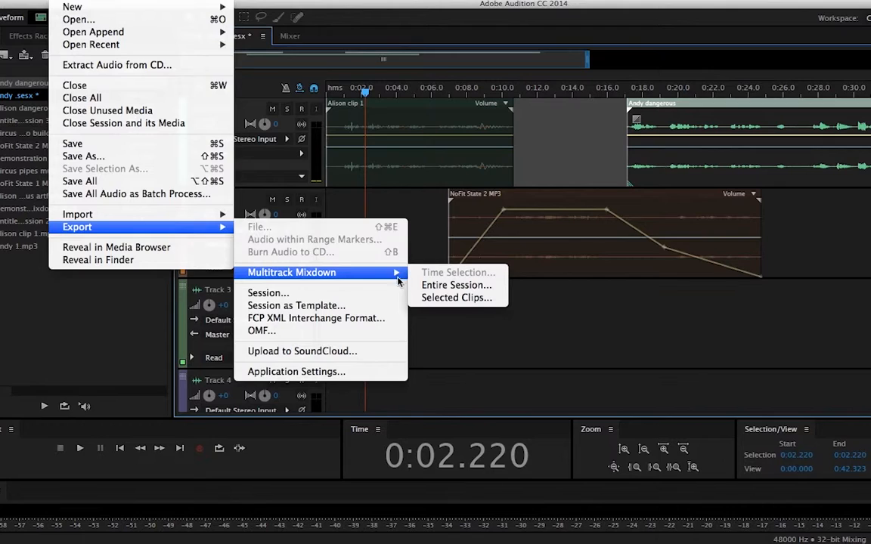
{"action": "left_click", "coordinate": [437, 291]}
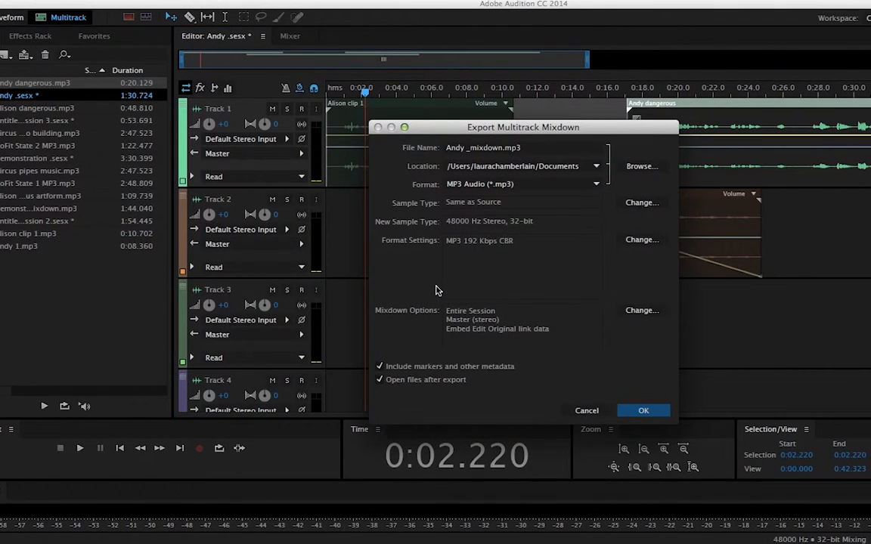
{"action": "left_click", "coordinate": [550, 154]}
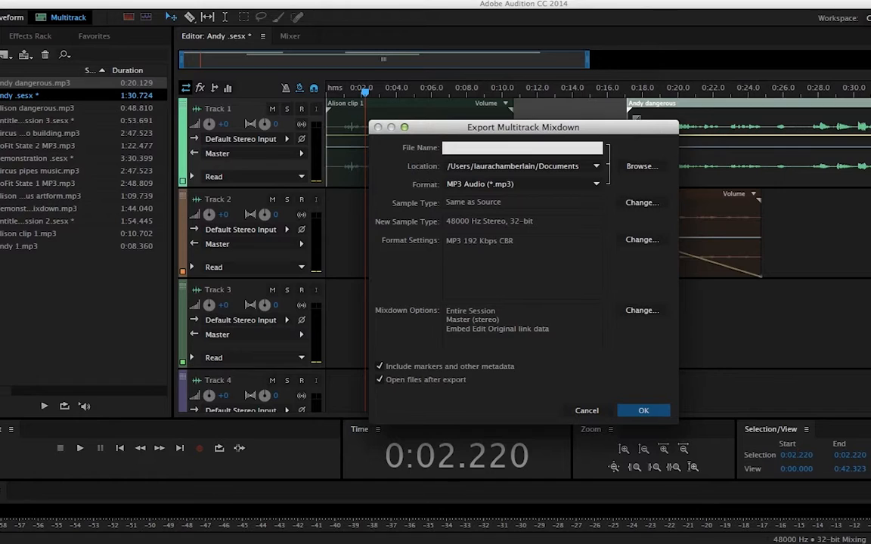
{"action": "left_click", "coordinate": [626, 414]}
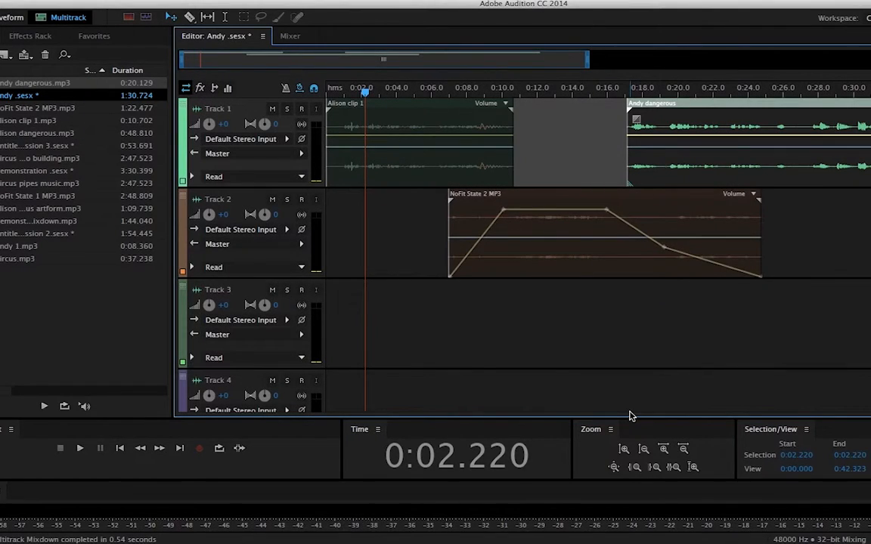